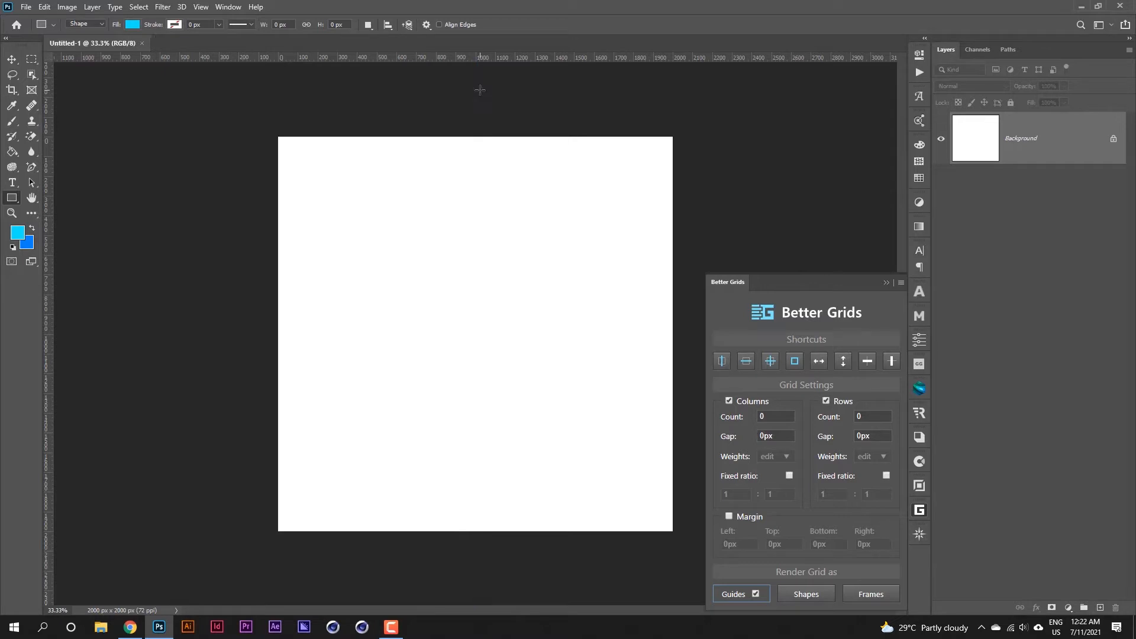
# Step: Try the centre and edge guide shortcuts in turn, undoing each set of guides
pyautogui.click(747, 362)
pyautogui.hotkey('ctrl', 'z')
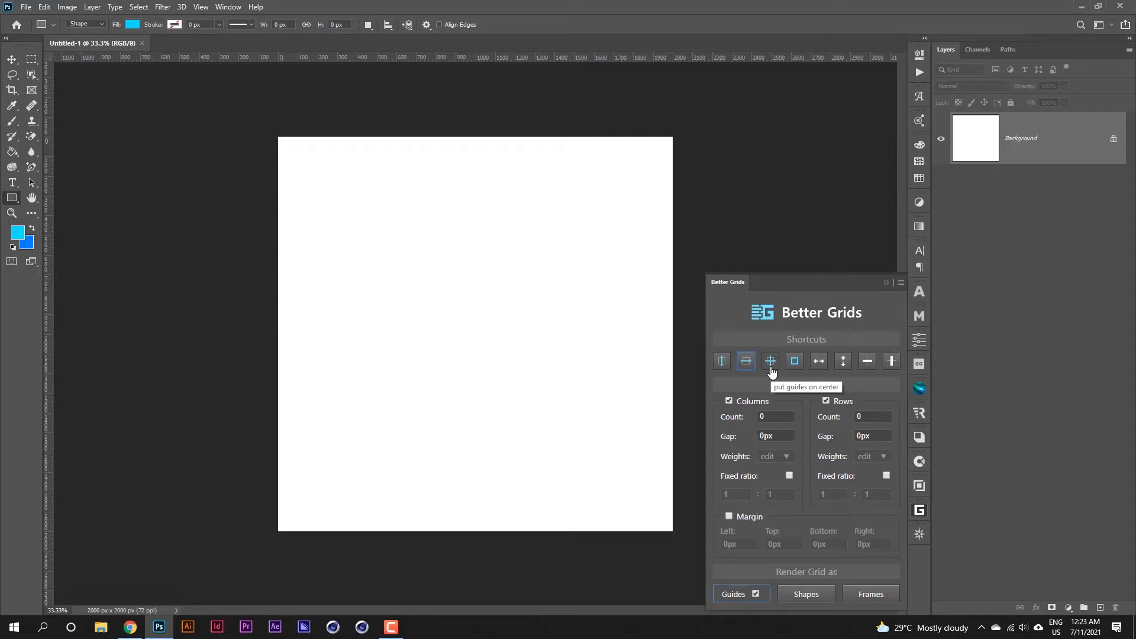
pyautogui.click(771, 368)
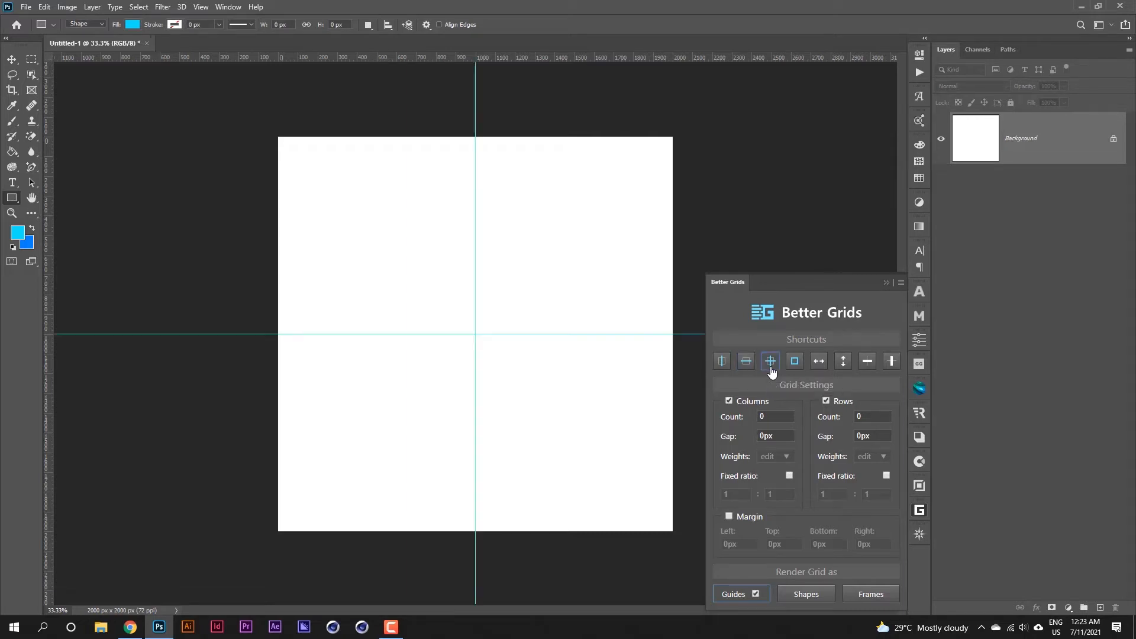
pyautogui.hotkey('ctrl', 'z')
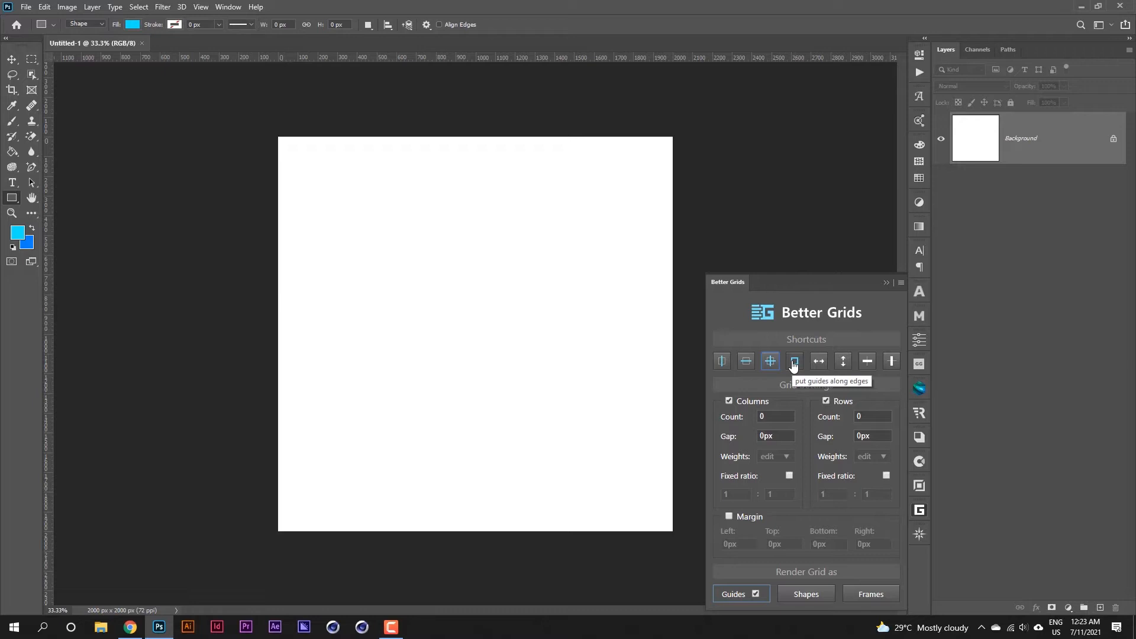
pyautogui.click(793, 366)
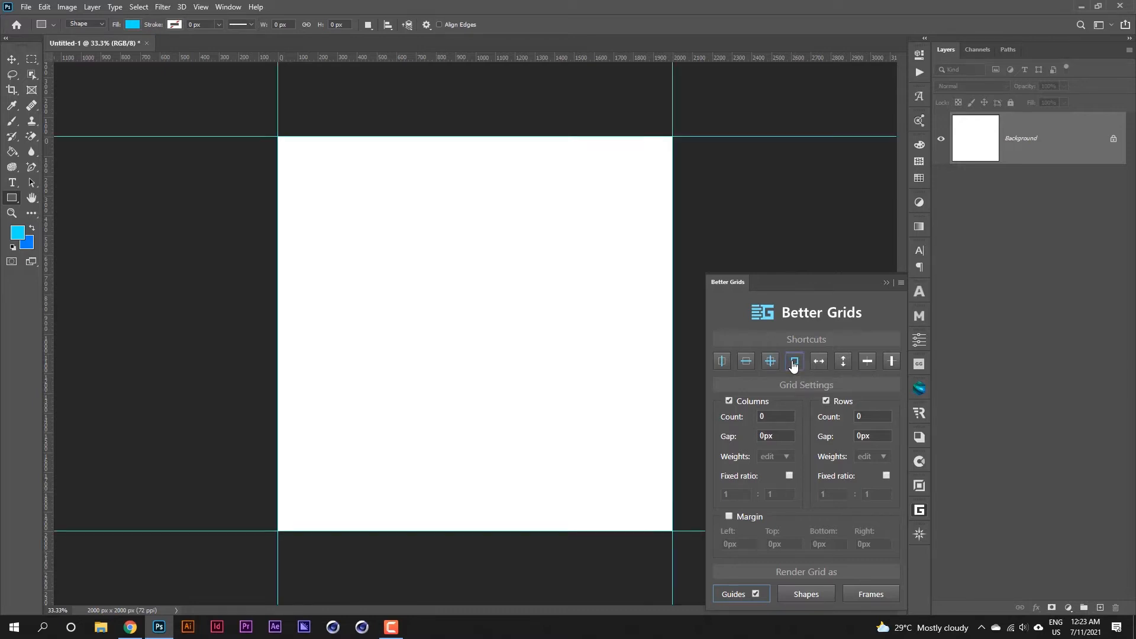
pyautogui.hotkey('ctrl', 'z')
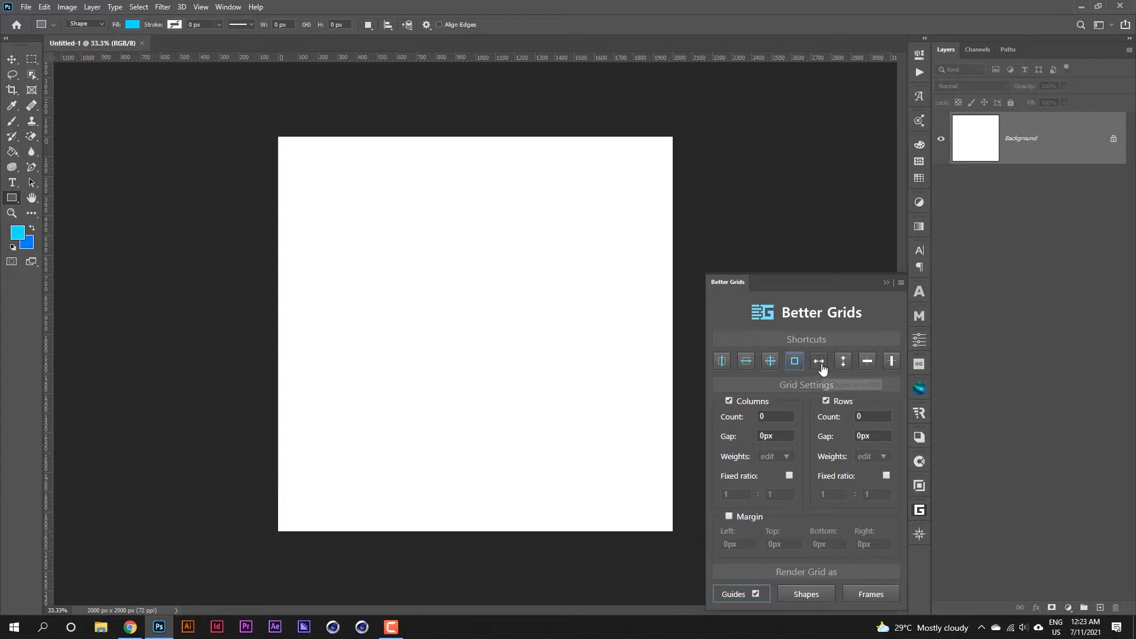
# Step: Draw a cyan rectangle about 570 × 838 px against the canvas's left edge
pyautogui.rightClick(12, 197)
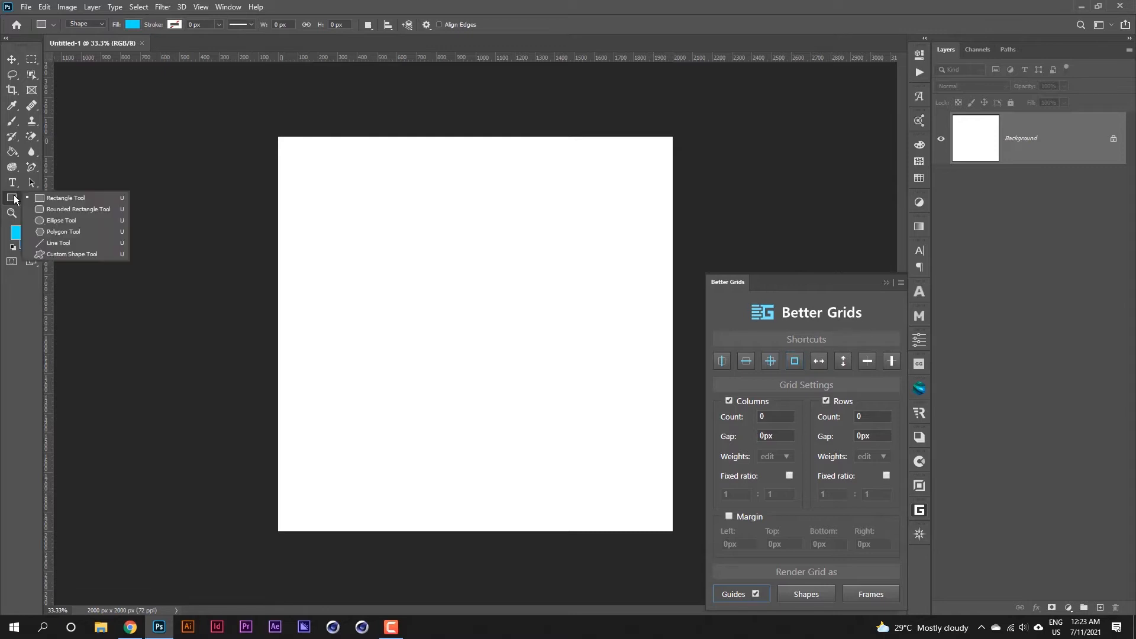
pyautogui.click(54, 201)
pyautogui.moveTo(278, 217); pyautogui.dragTo(390, 383)
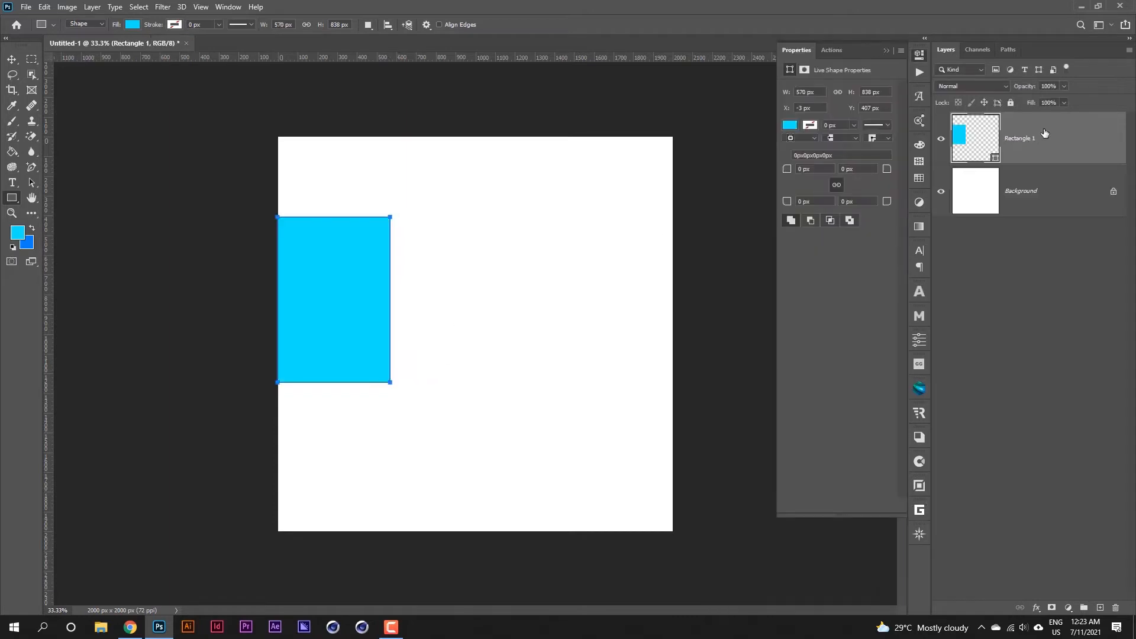
# Step: Duplicate the rectangle and place the copy flush against the original's right side
pyautogui.hotkey('ctrl', 'j')
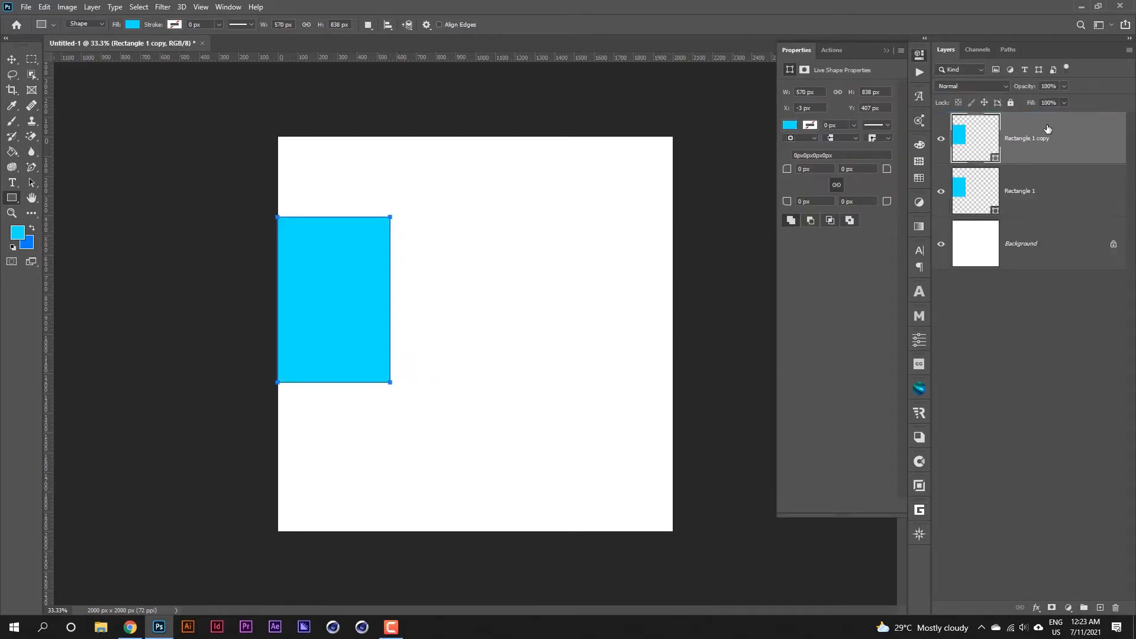
pyautogui.hotkey('ctrl', 't')
pyautogui.moveTo(360, 286); pyautogui.dragTo(465, 286)
pyautogui.click(565, 24)
# Step: Change the copied rectangle's fill to a dark teal
pyautogui.doubleClick(987, 141)
pyautogui.moveTo(780, 384); pyautogui.dragTo(773, 422)
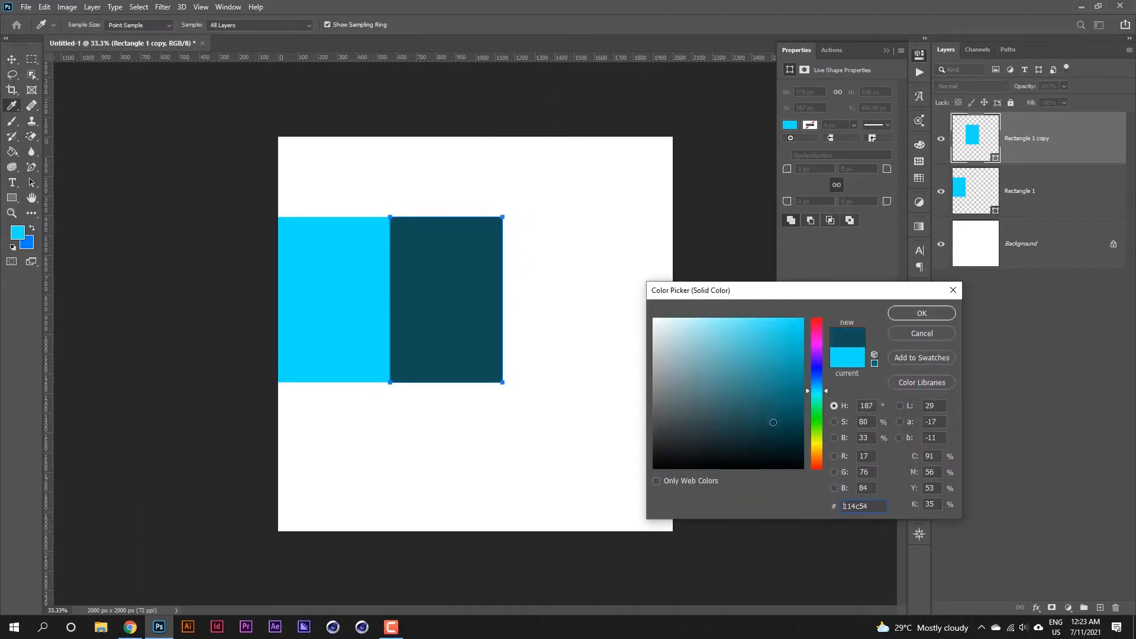
pyautogui.click(906, 312)
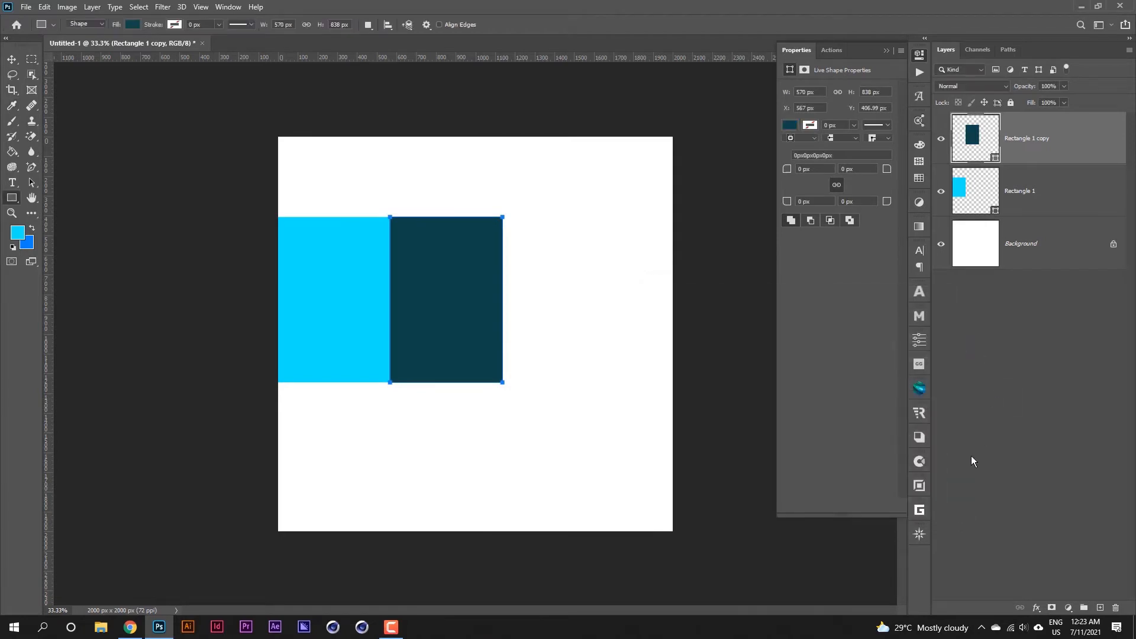
# Step: Try fitting the dark rectangle alone to the canvas width with Better Grids, and undo it
pyautogui.click(921, 510)
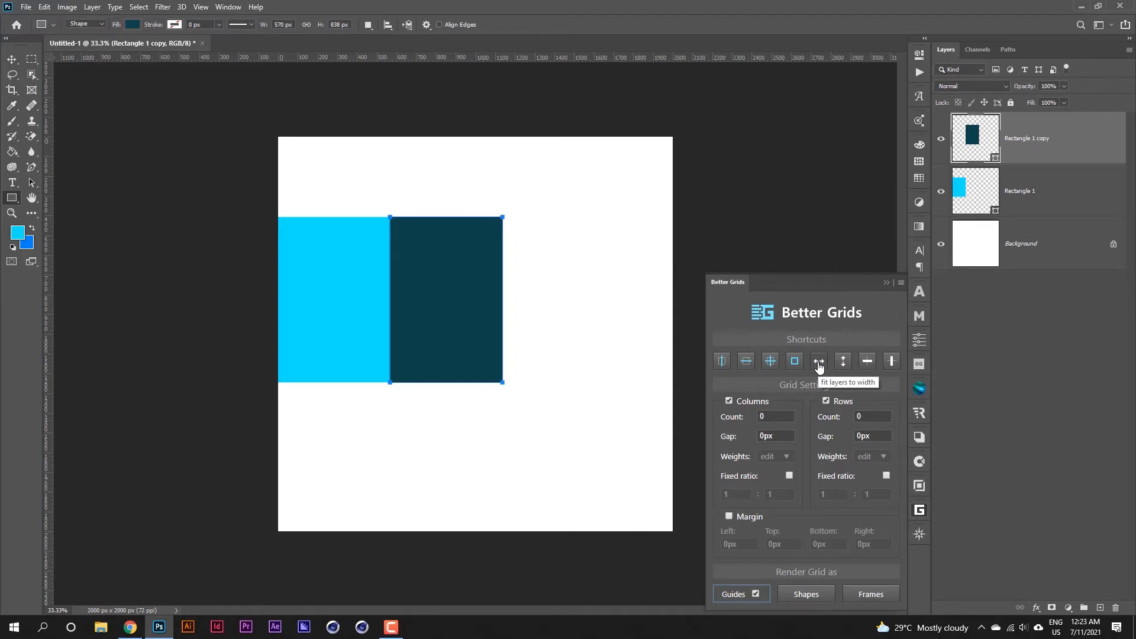
pyautogui.click(819, 367)
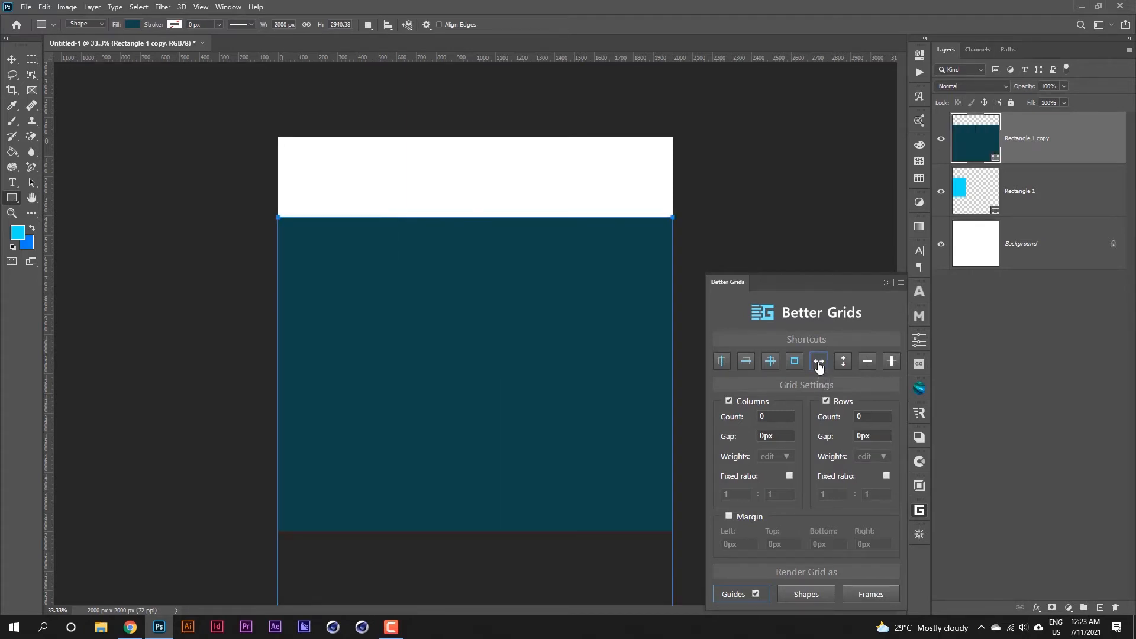
pyautogui.hotkey('ctrl', 'z')
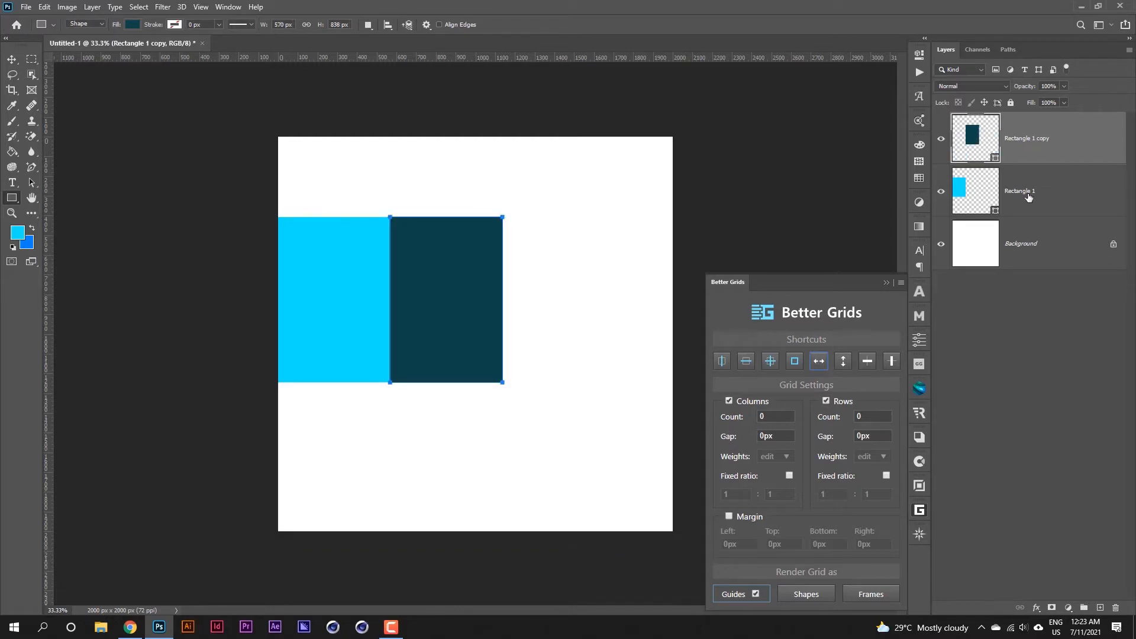
# Step: Select both rectangle layers and try fitting them to the canvas width and to its height, undoing each fit
pyautogui.keyDown('shift'); pyautogui.click(1029, 193); pyautogui.keyUp('shift')
pyautogui.click(820, 364)
pyautogui.click(820, 362)
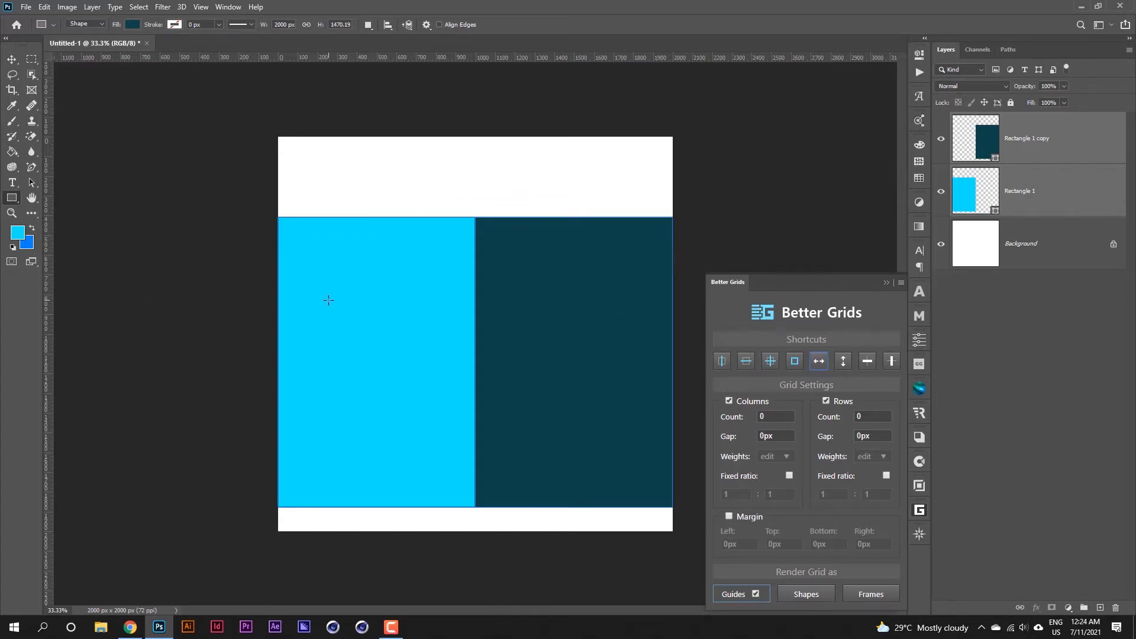
pyautogui.hotkey('ctrl', 'z')
pyautogui.hotkey('ctrl', 'z')
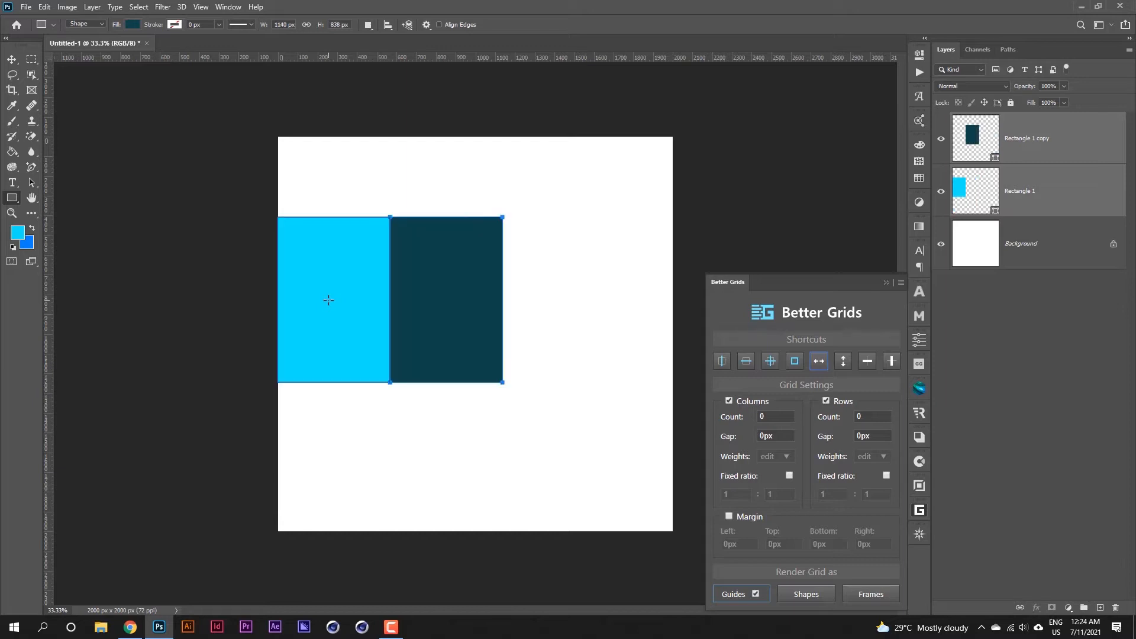
pyautogui.click(839, 362)
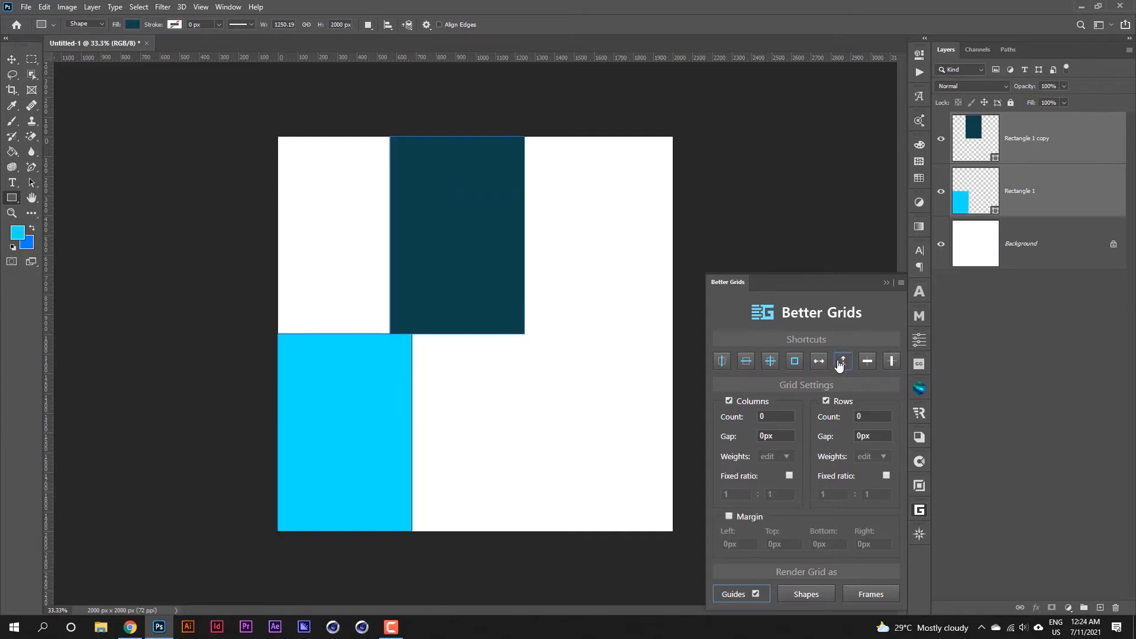
pyautogui.hotkey('ctrl', 'z')
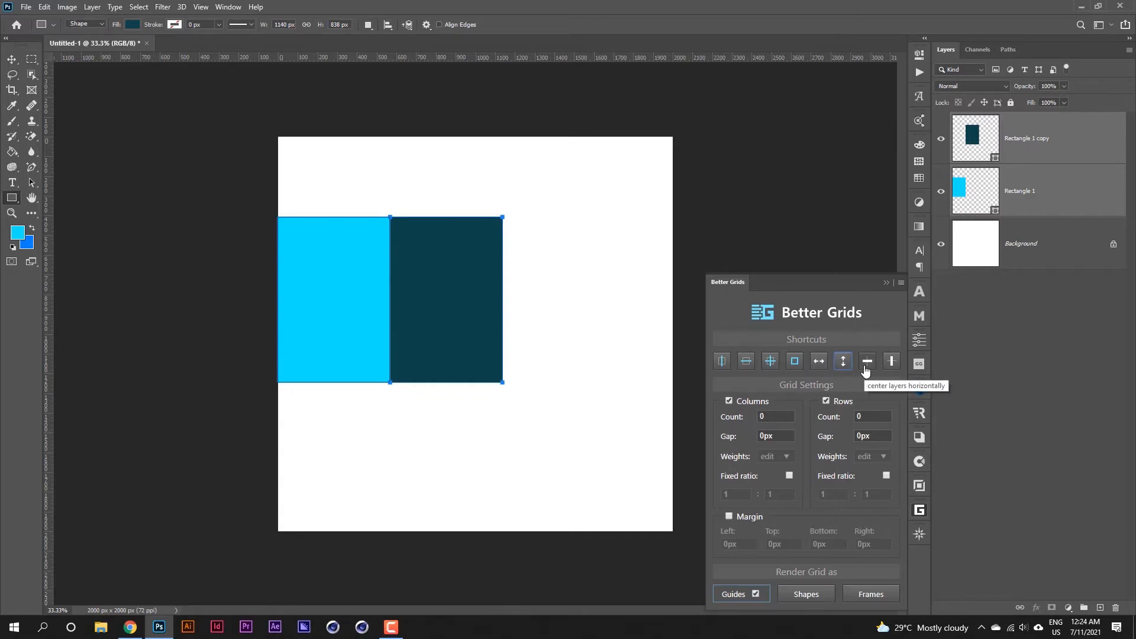
# Step: Center both rectangles on the canvas horizontally and vertically
pyautogui.click(864, 368)
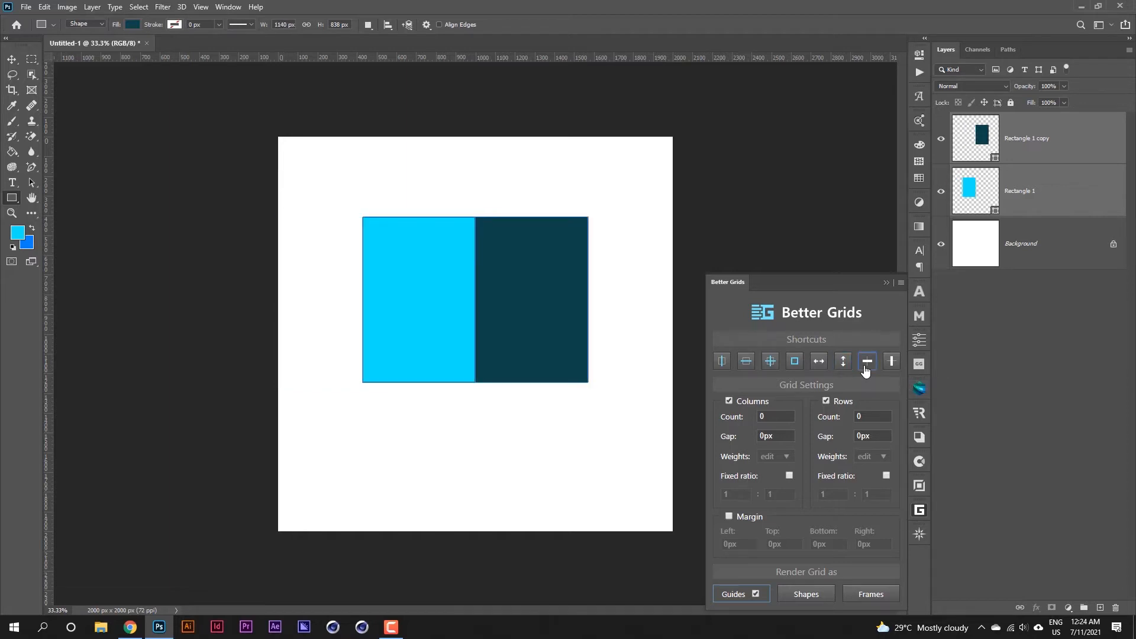
pyautogui.click(890, 365)
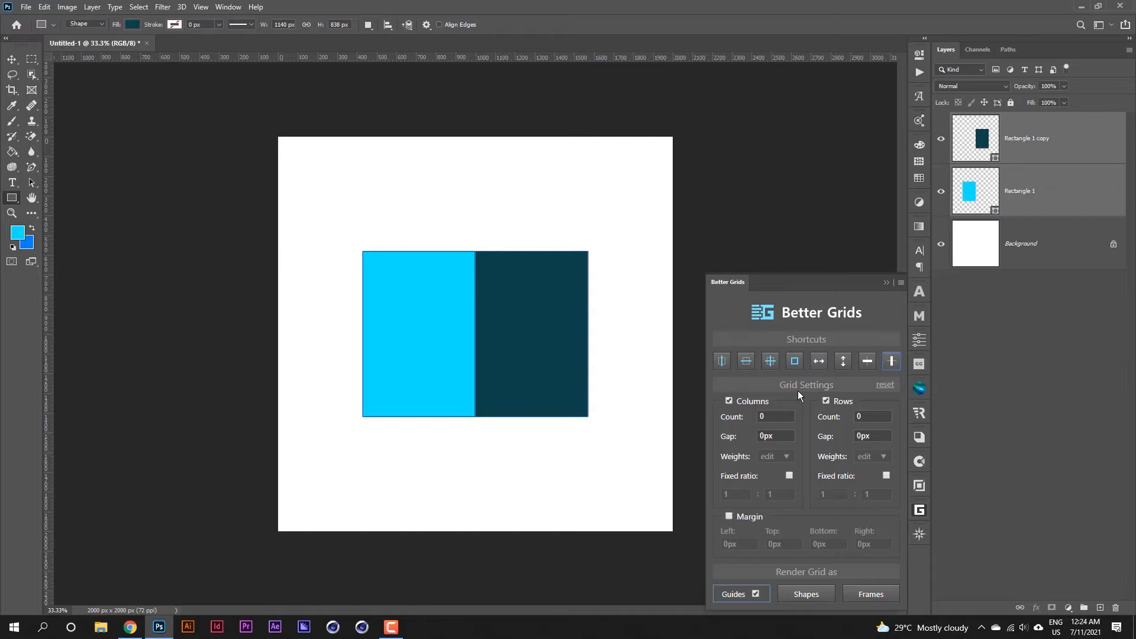
# Step: Delete both rectangle layers, leaving only the background
pyautogui.moveTo(776, 418); pyautogui.dragTo(731, 418)
pyautogui.click(1008, 147)
pyautogui.keyDown('shift'); pyautogui.click(1026, 200); pyautogui.keyUp('shift')
pyautogui.press('Delete')
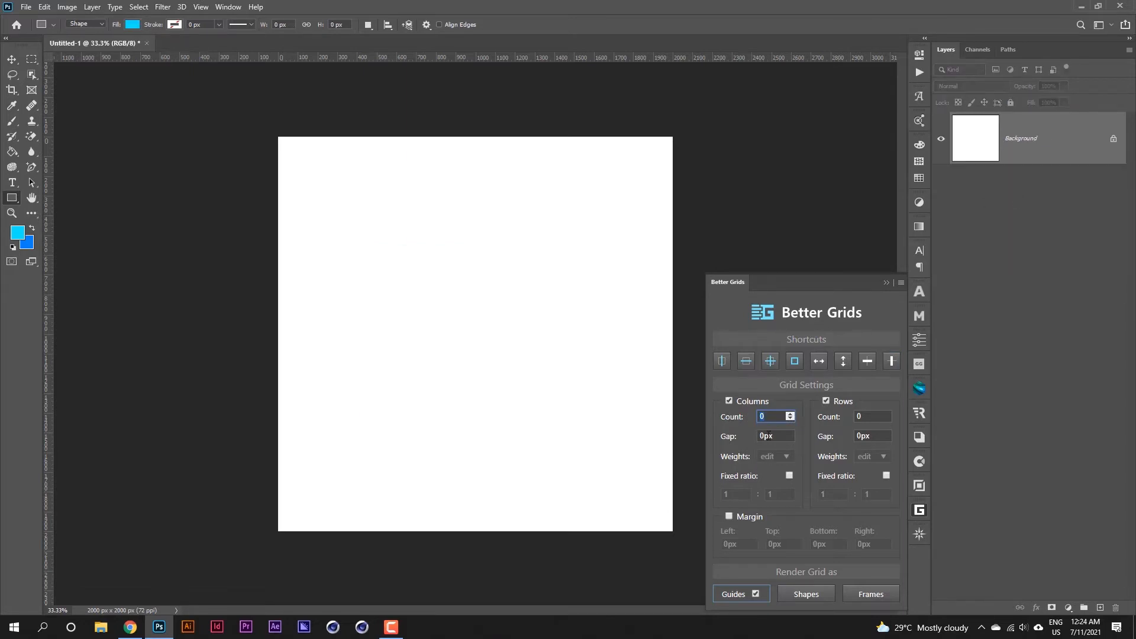
# Step: Try grid column counts between 1 and 3, ending with a count of 2
pyautogui.click(791, 414)
pyautogui.click(791, 414)
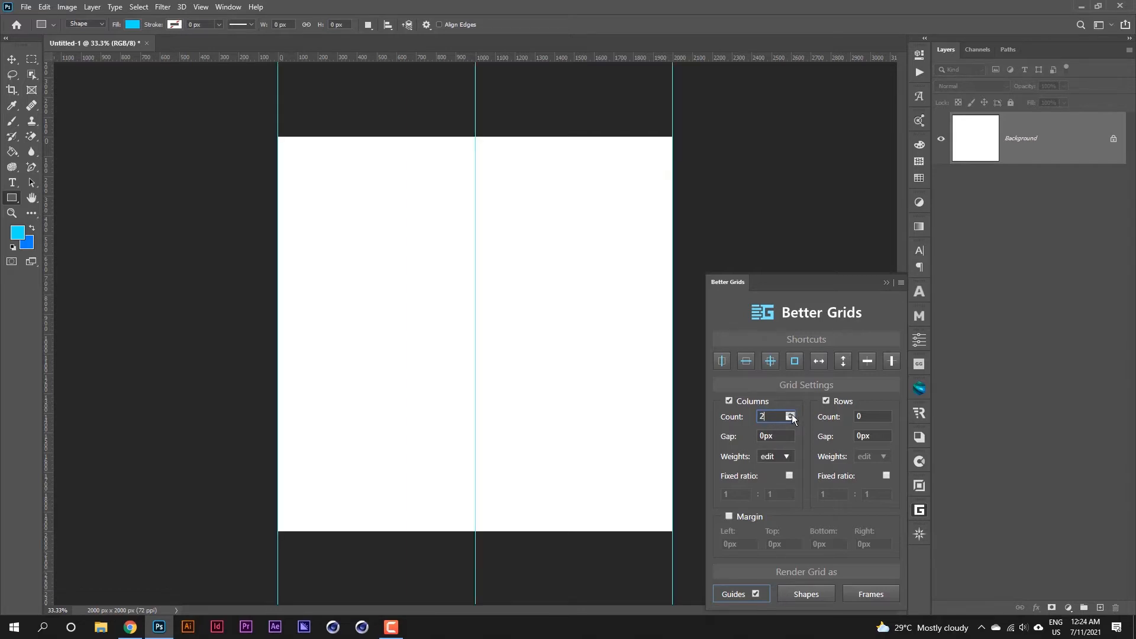
pyautogui.click(790, 420)
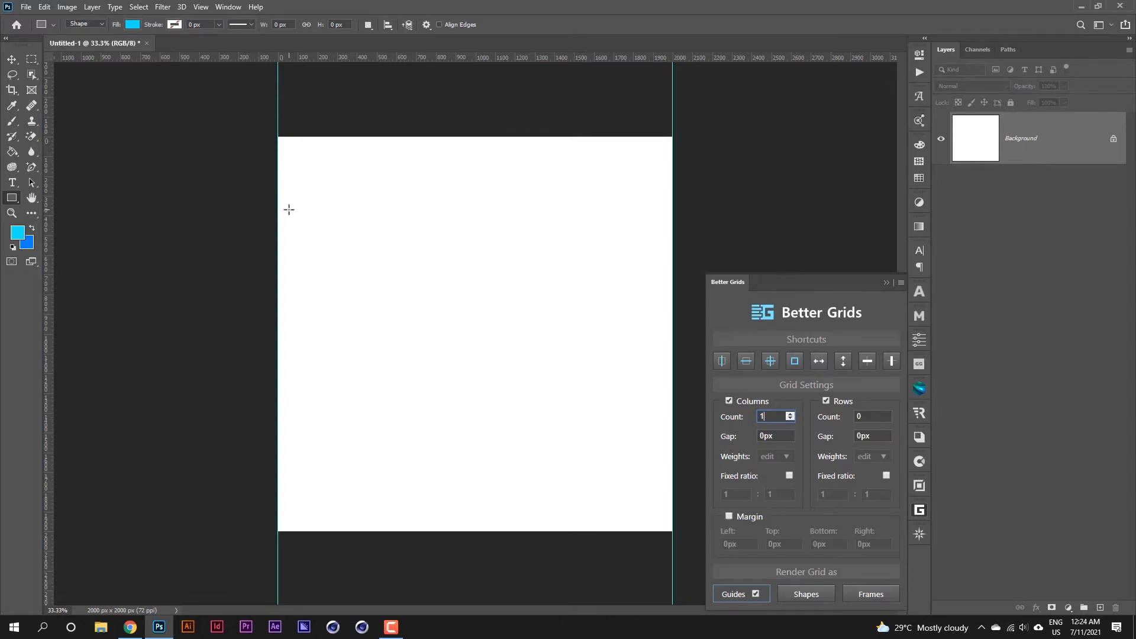
pyautogui.click(790, 414)
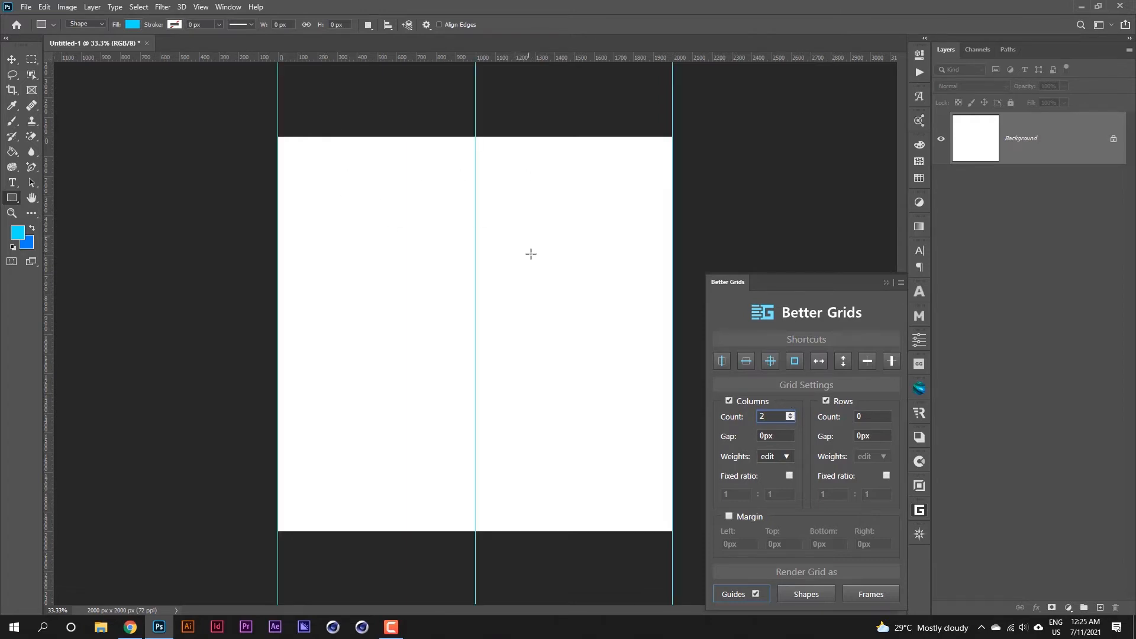
pyautogui.click(790, 414)
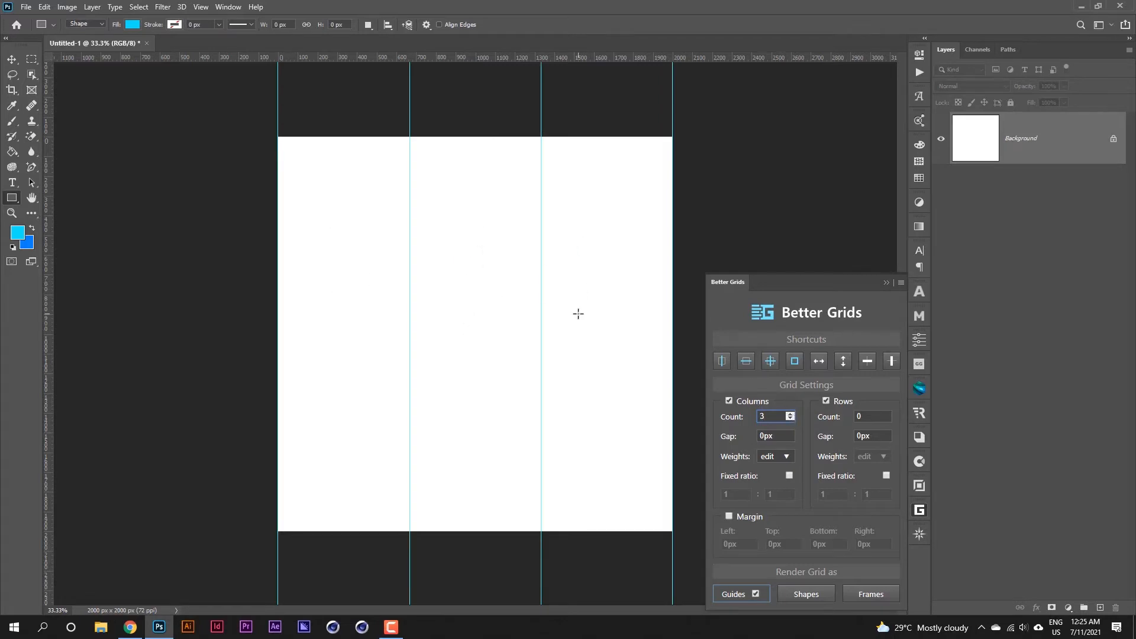
pyautogui.click(791, 419)
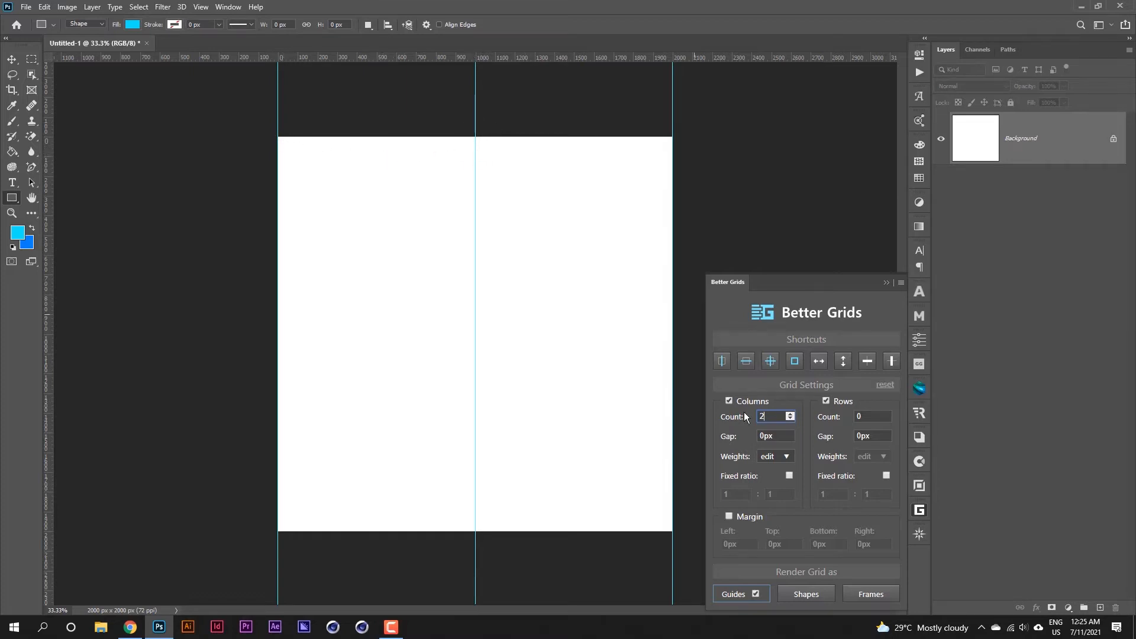
# Step: Try a column gap of 30px, and reset the gap to 0
pyautogui.click(778, 437)
pyautogui.write('30px')
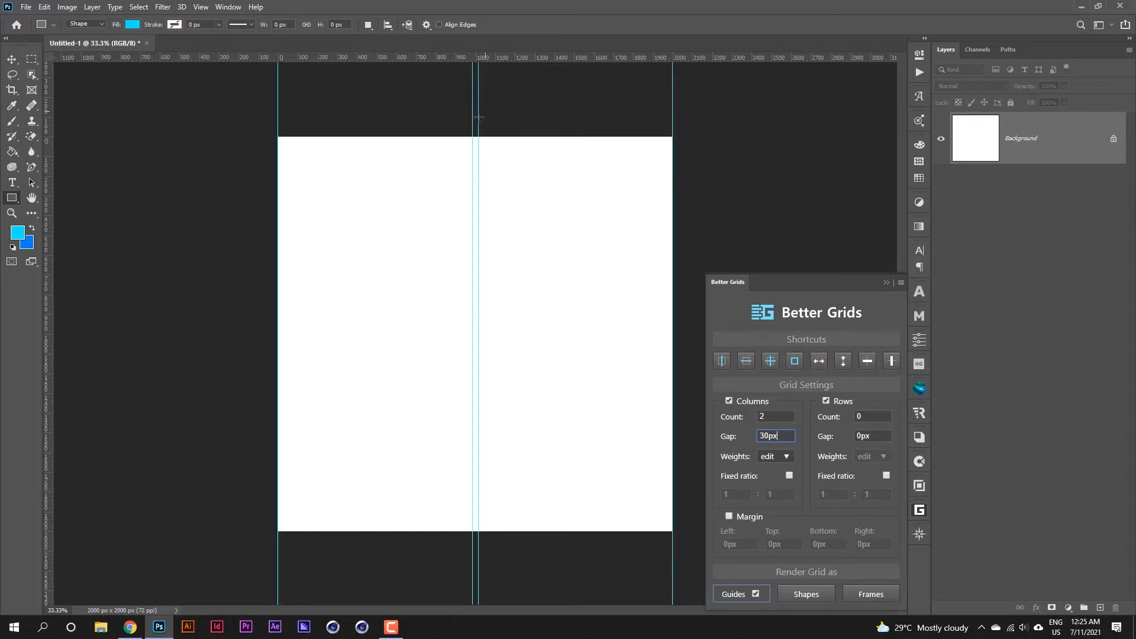
pyautogui.doubleClick(783, 437)
pyautogui.write('0')
pyautogui.press('Return')
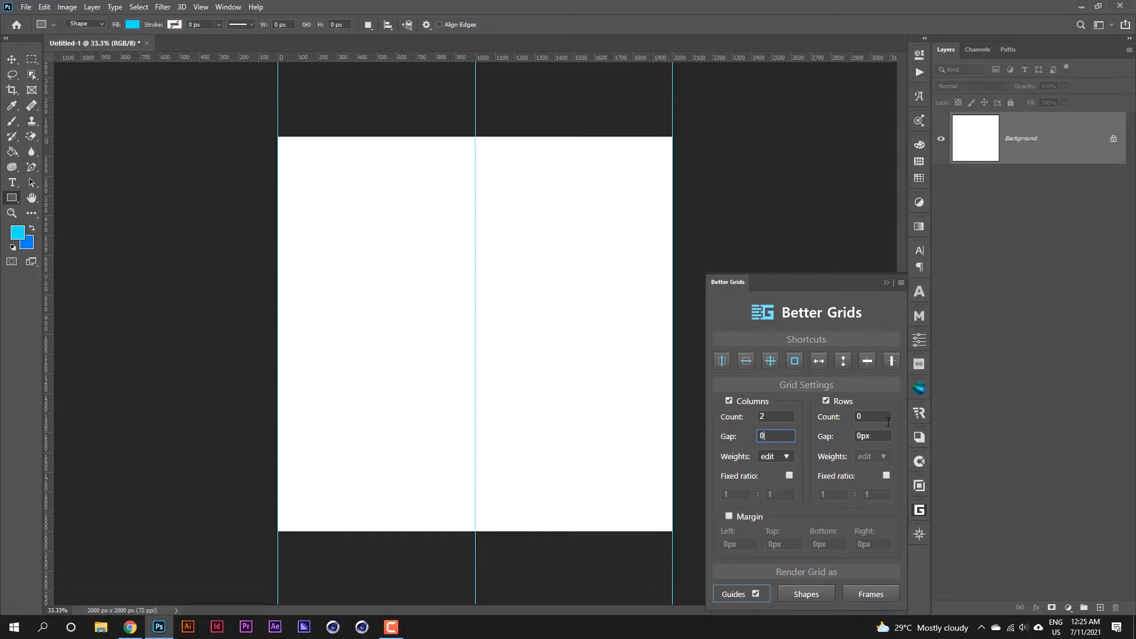
# Step: Set the grid's row count to 2
pyautogui.click(887, 414)
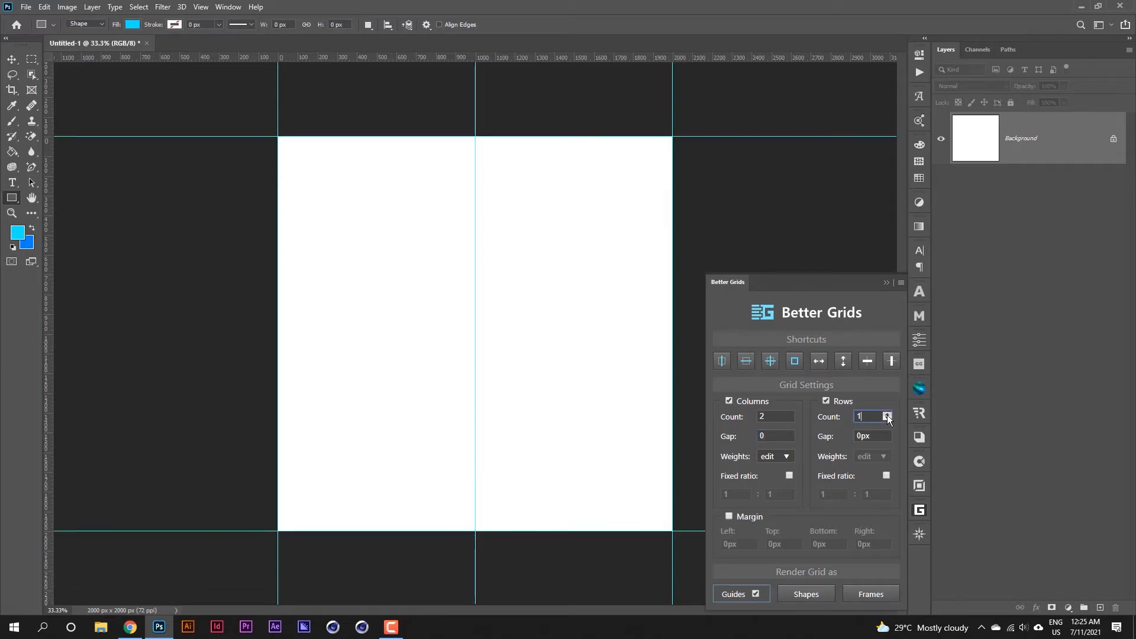
pyautogui.click(887, 414)
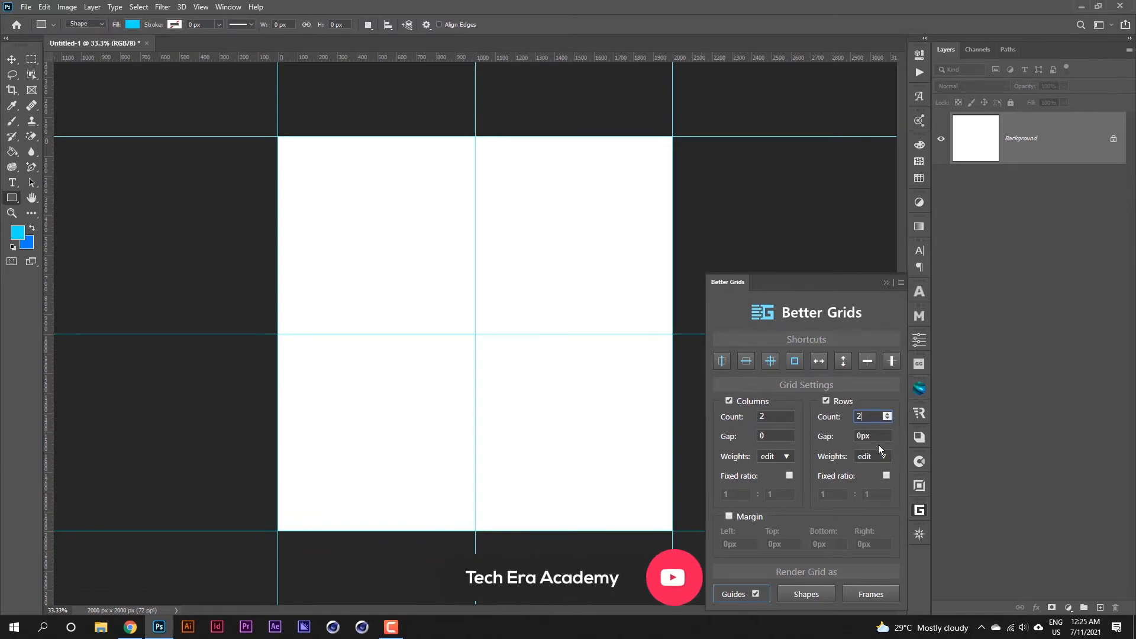
# Step: Try a row gap of 50px, and reset the gap to 0
pyautogui.press('Tab')
pyautogui.write('50px')
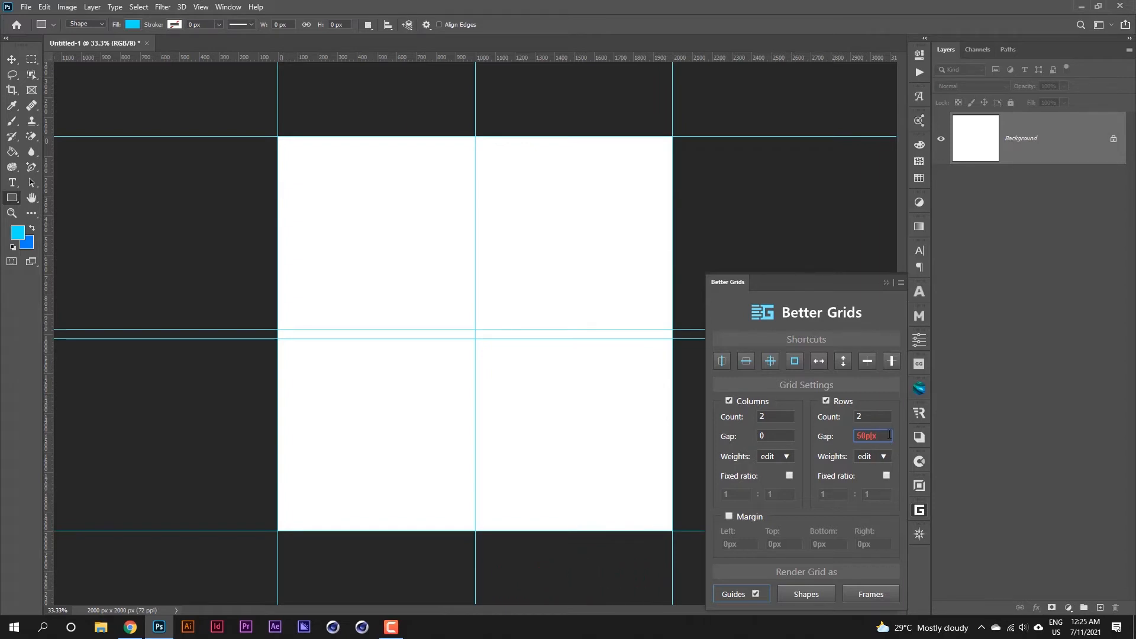
pyautogui.moveTo(877, 435); pyautogui.dragTo(865, 435)
pyautogui.press('BackSpace')
pyautogui.write('px')
pyautogui.moveTo(876, 436); pyautogui.dragTo(850, 437)
pyautogui.press('BackSpace')
pyautogui.write('0')
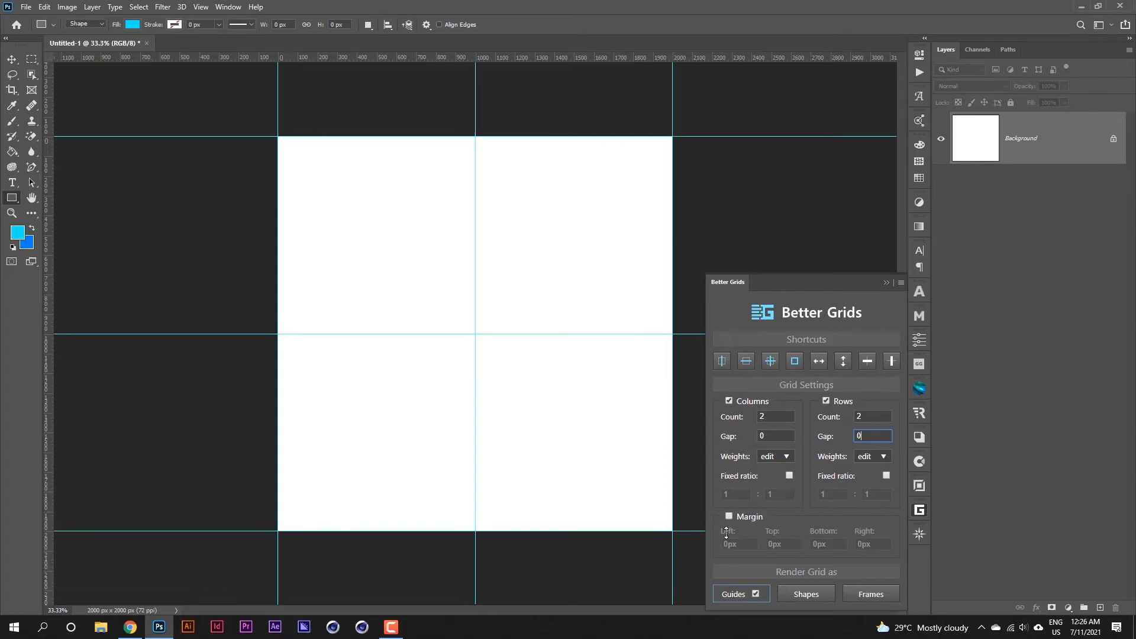
# Step: Enable the grid margin and set the left and top margins to 50px
pyautogui.click(751, 519)
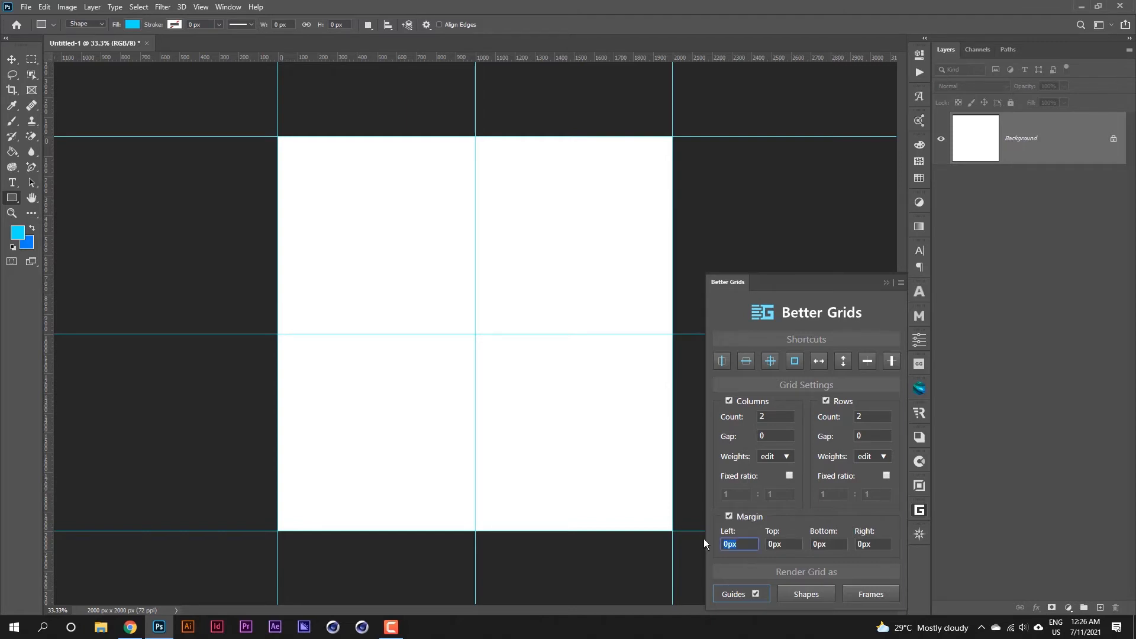
pyautogui.write('50p')
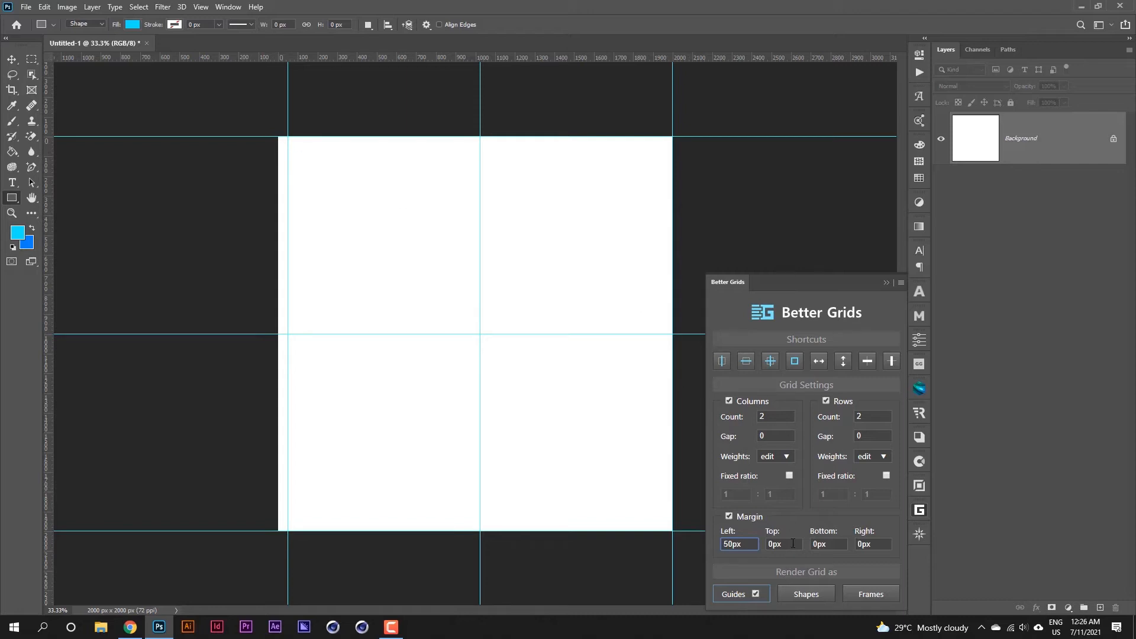
pyautogui.press('Tab')
pyautogui.write('50px')
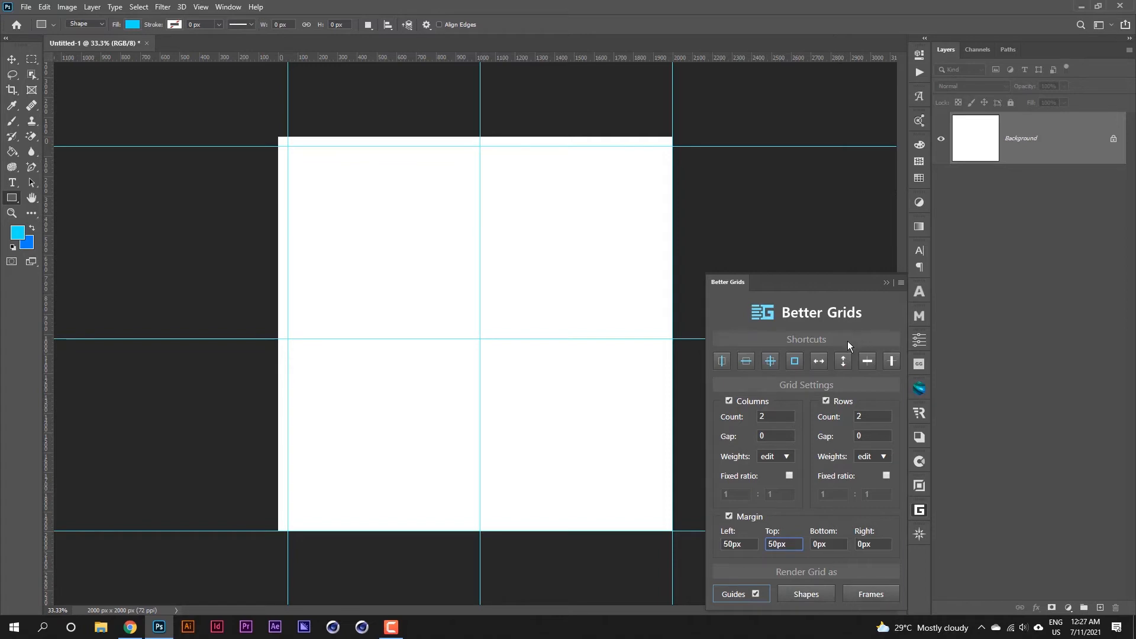
# Step: Undo the recent margin and gap entries in the grid settings
pyautogui.hotkey('ctrl', 'z')
pyautogui.hotkey('ctrl', 'z')
pyautogui.hotkey('ctrl', 'z')
pyautogui.hotkey('ctrl', 'z')
pyautogui.hotkey('ctrl', 'z')
pyautogui.hotkey('ctrl', 'z')
pyautogui.hotkey('ctrl', 'z')
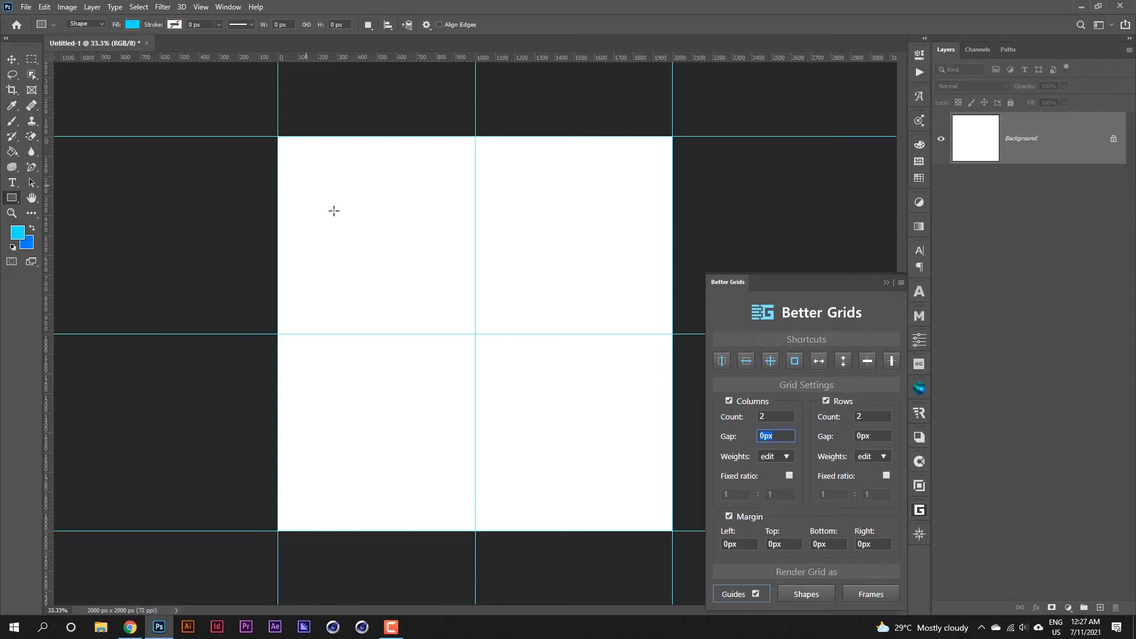
# Step: Try rendering the 2 × 2 grid without gaps as shapes
pyautogui.click(805, 595)
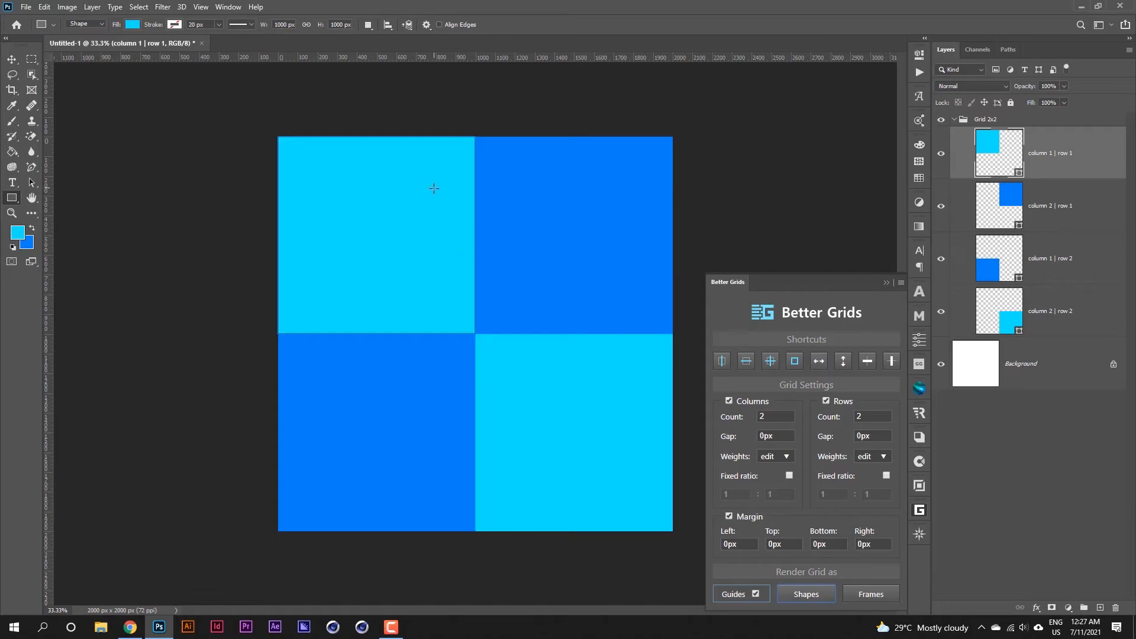
pyautogui.click(836, 602)
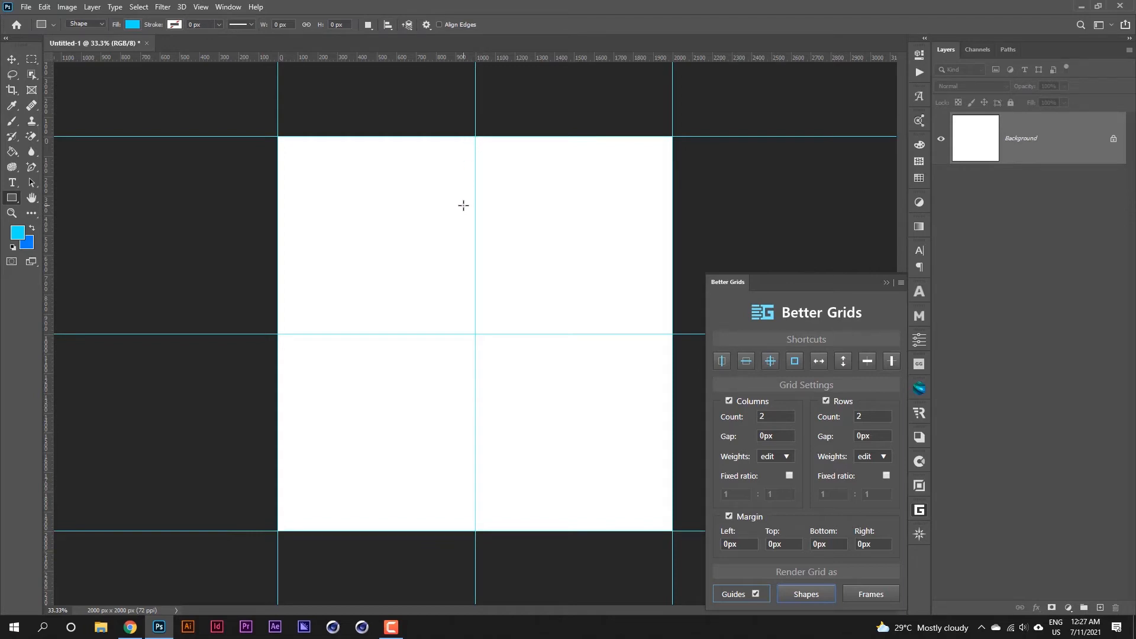
# Step: Set both the column gap and the row gap of the grid to 50px
pyautogui.click(774, 438)
pyautogui.write('50px')
pyautogui.click(876, 436)
pyautogui.write('5')
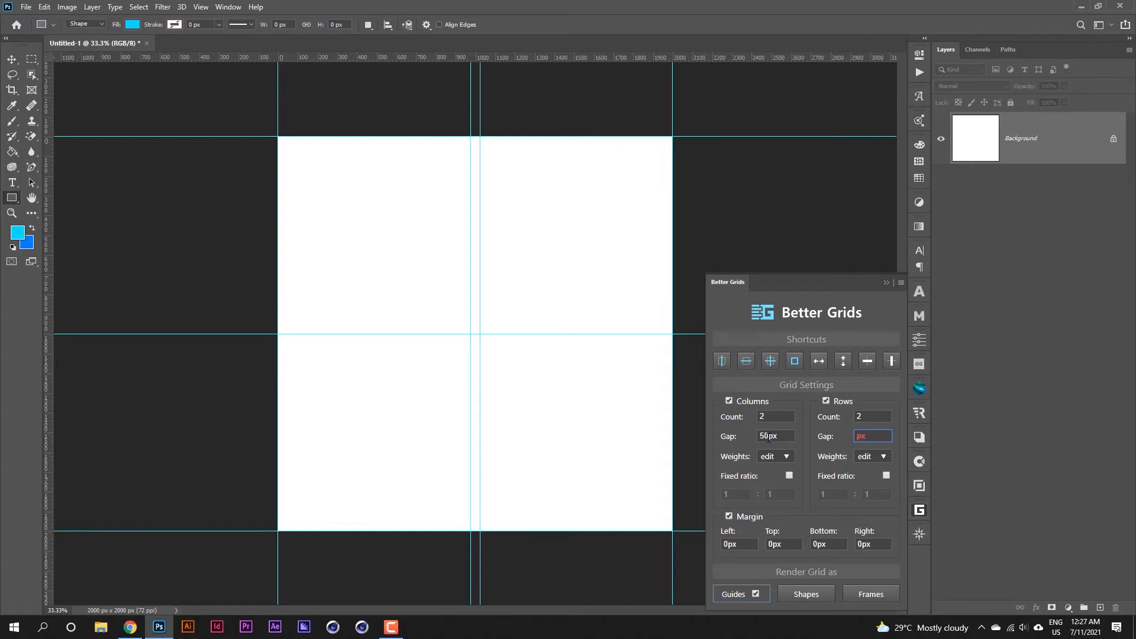
pyautogui.write('0')
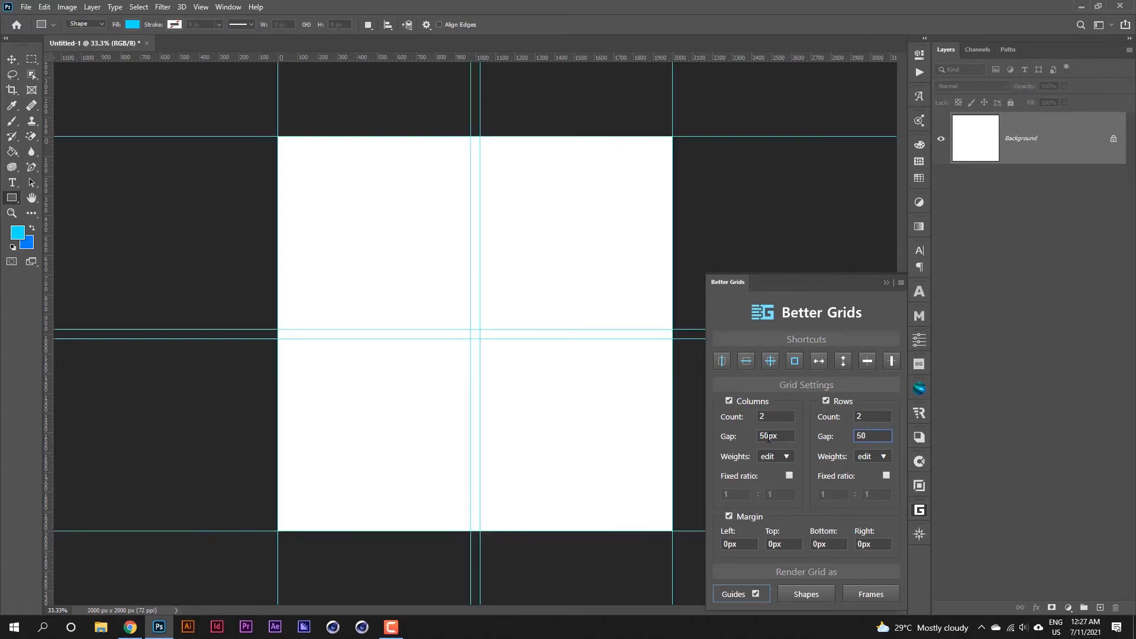
pyautogui.write('px')
# Step: Render the gapped 2 × 2 grid as shapes and as frames, and undo the rendering
pyautogui.click(802, 597)
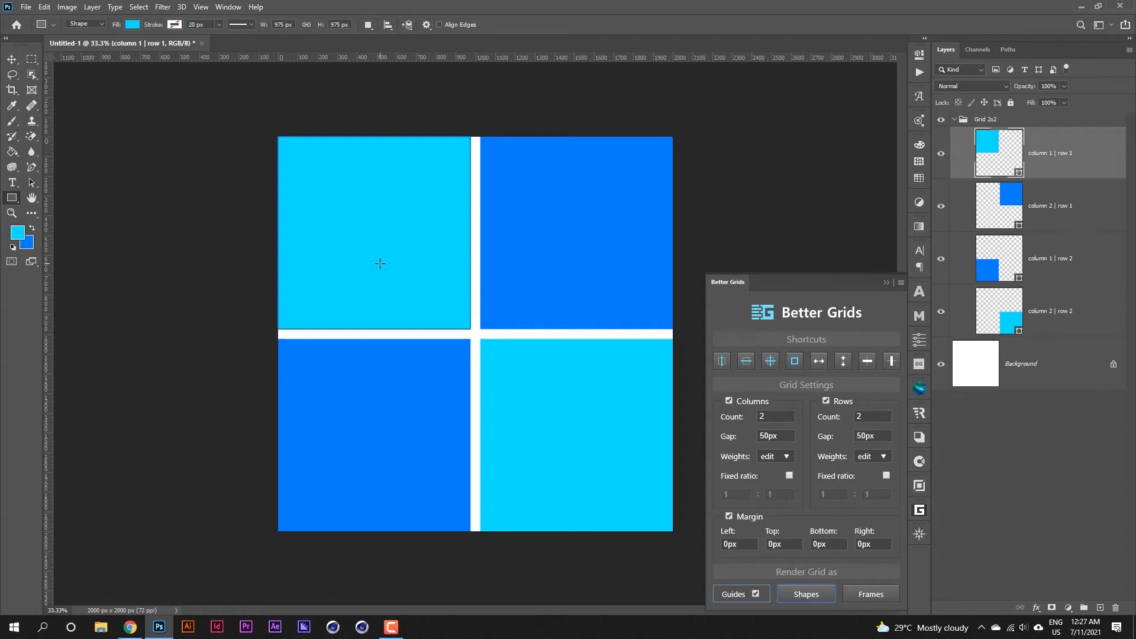
pyautogui.click(861, 593)
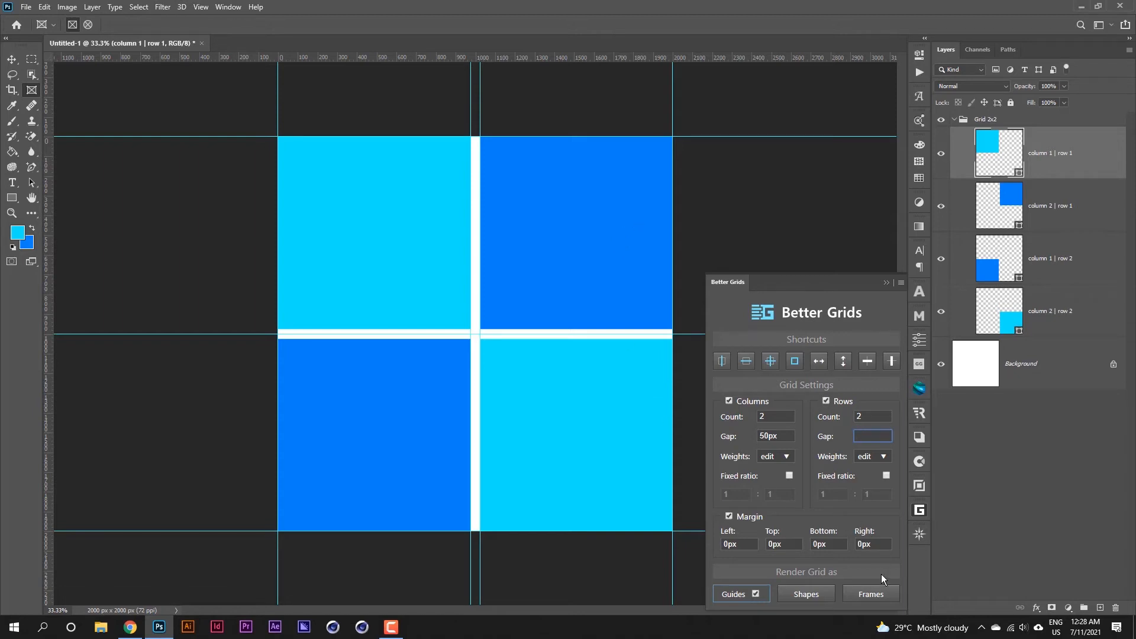
pyautogui.hotkey('ctrl', 'z')
pyautogui.hotkey('ctrl', 'z')
pyautogui.hotkey('ctrl', 'z')
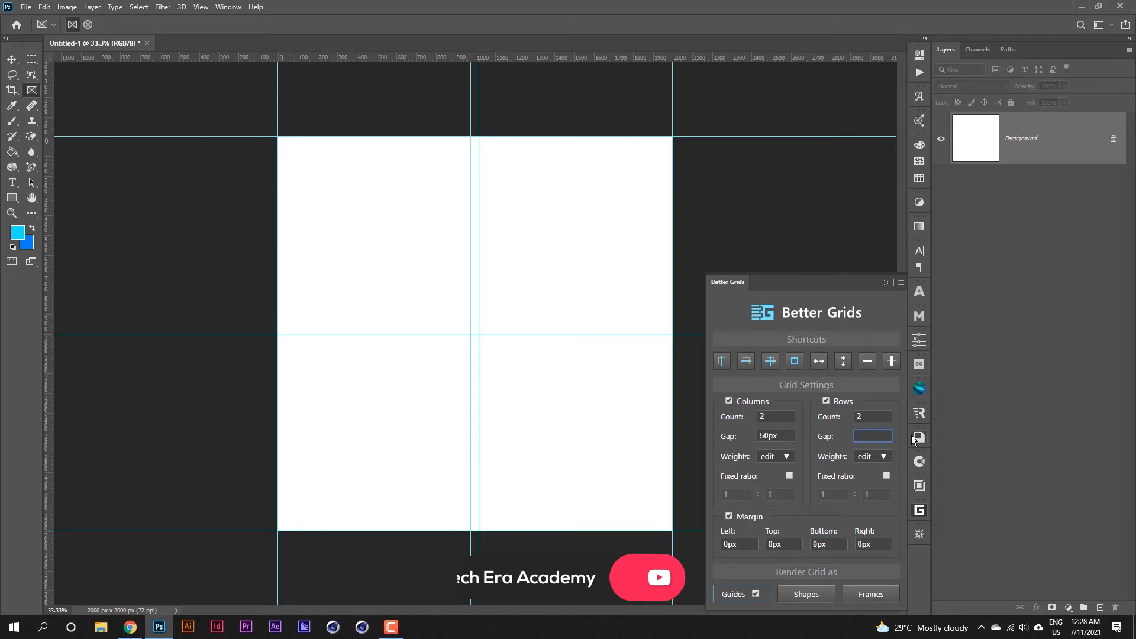
pyautogui.hotkey('ctrl', 'z')
# Step: Render the grid as frames and select the frame layer of column 1, row 1
pyautogui.click(879, 595)
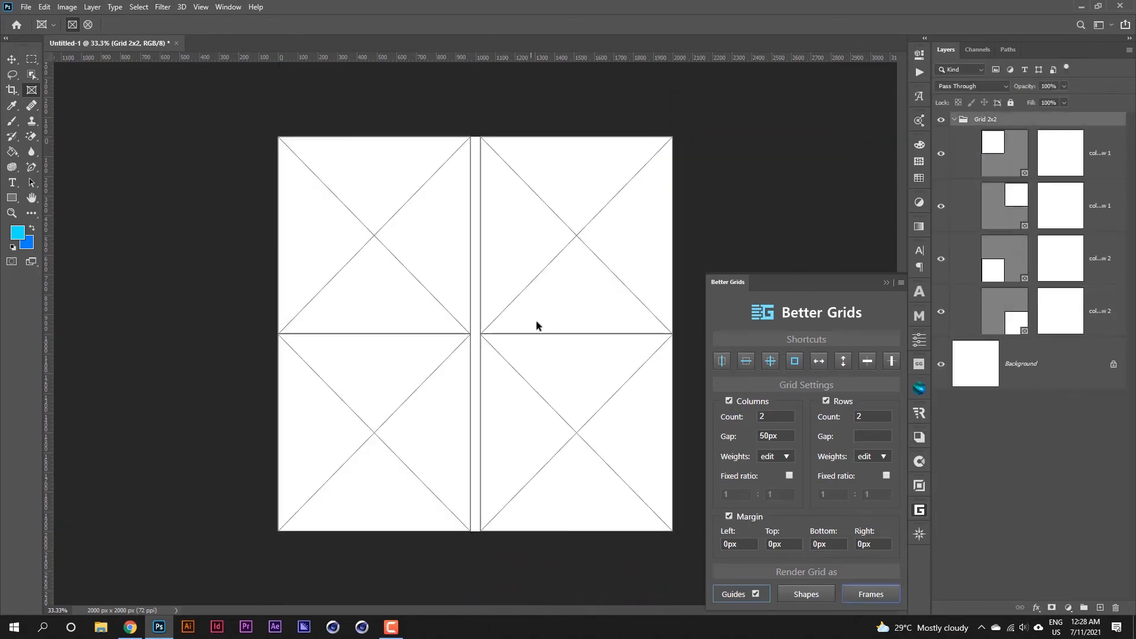
pyautogui.click(1015, 158)
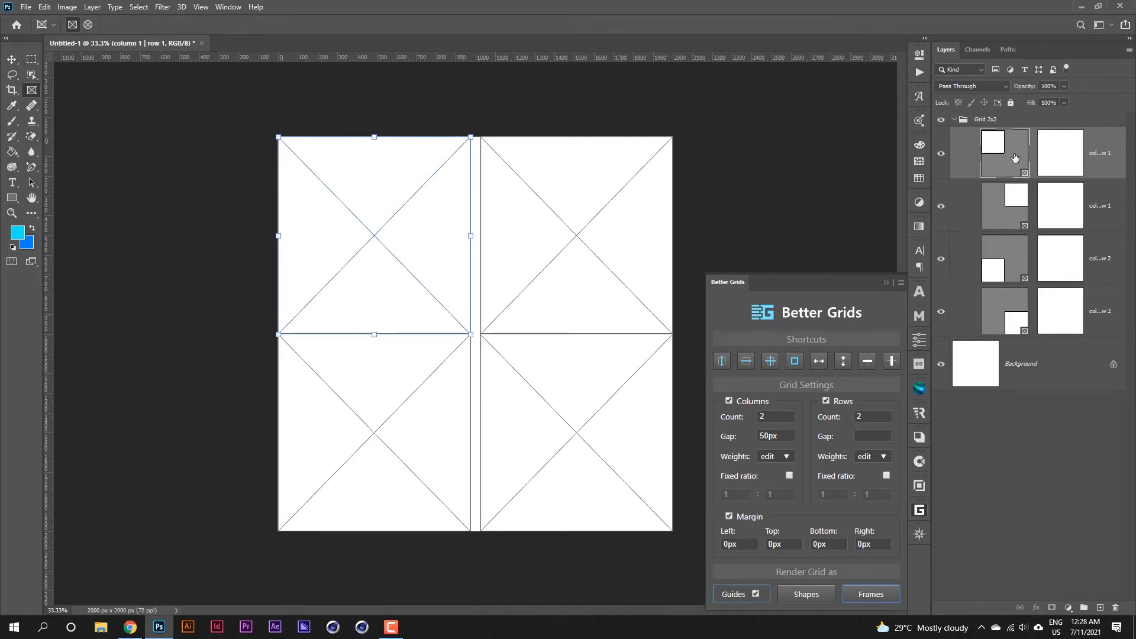
# Step: Toggle the visibility of the first three frame layers off and on, one after another
pyautogui.click(940, 154)
pyautogui.click(939, 154)
pyautogui.click(941, 206)
pyautogui.click(941, 206)
pyautogui.click(940, 261)
pyautogui.click(940, 260)
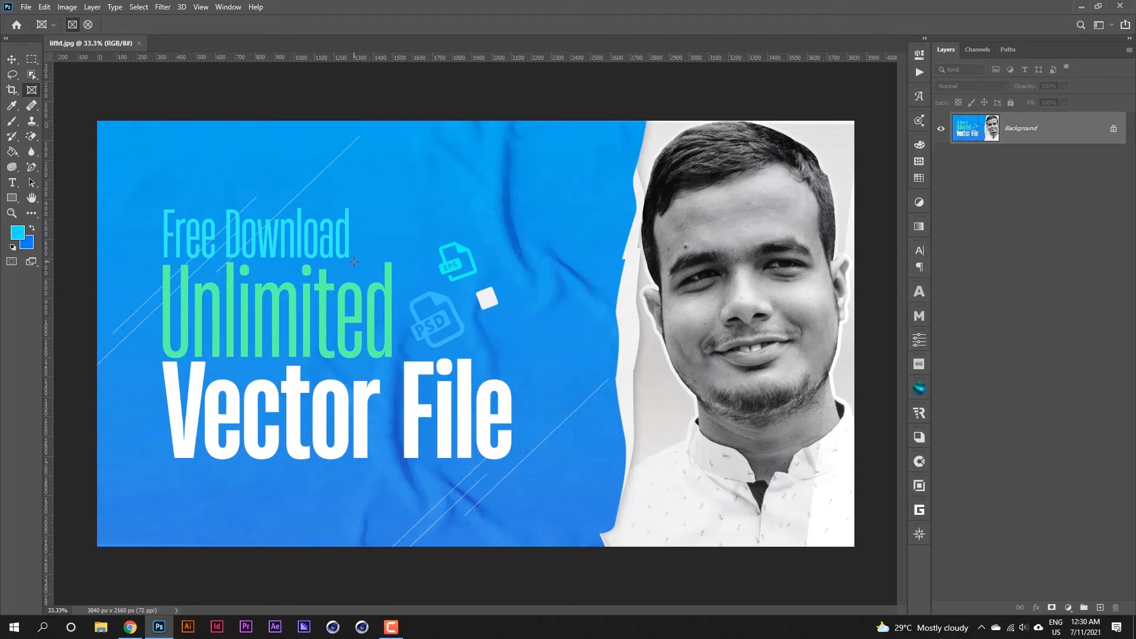
# Step: Open the BBTools PostProduction Master extension for the lifht.jpg image
pyautogui.click(235, 7)
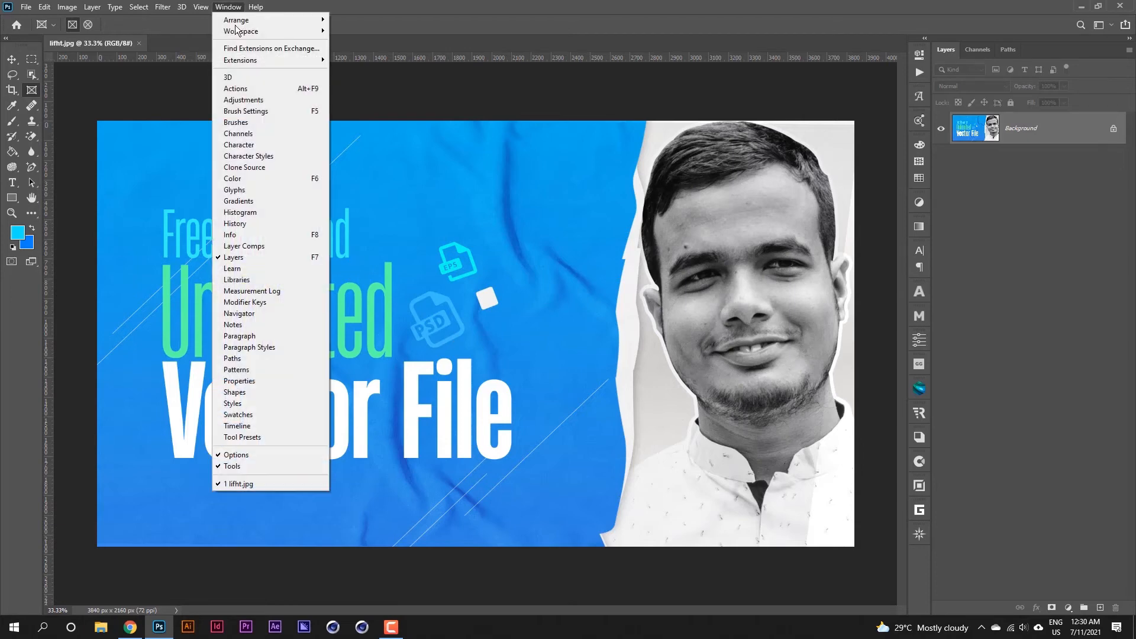
pyautogui.moveTo(241, 62)
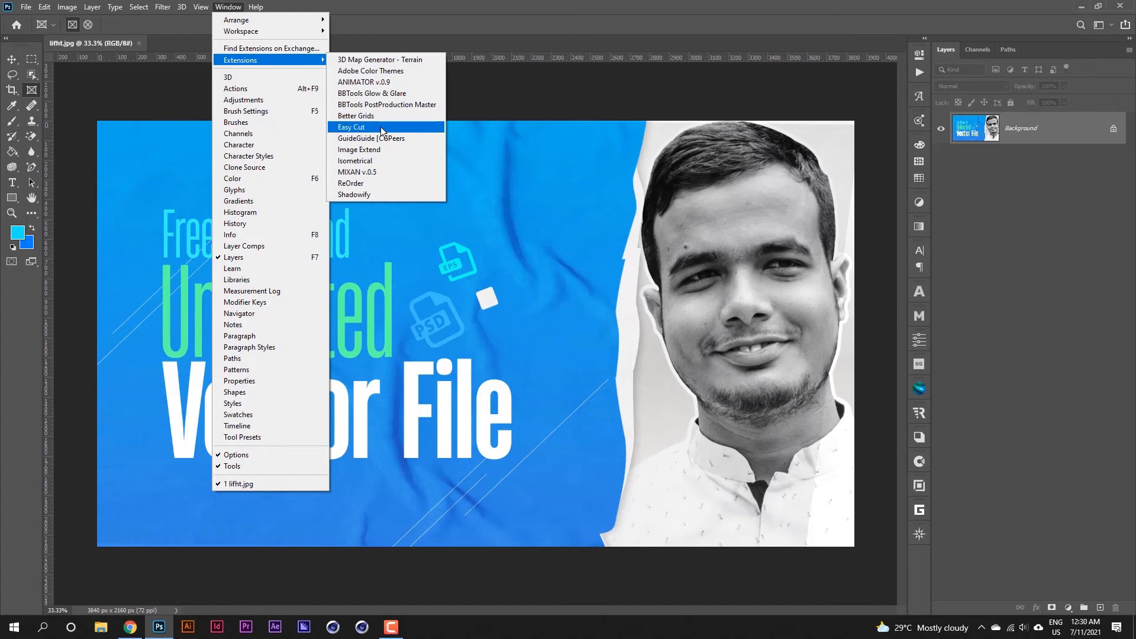
pyautogui.click(364, 105)
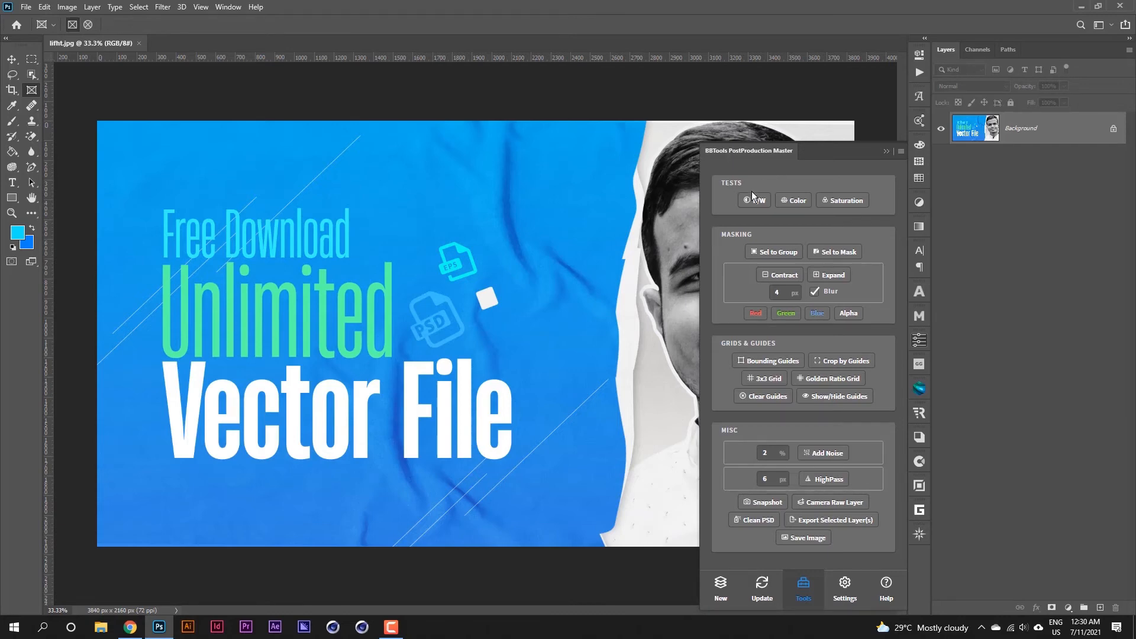
# Step: Look over the extension's New Project and Update Project pages, and return to its tools page
pyautogui.click(720, 588)
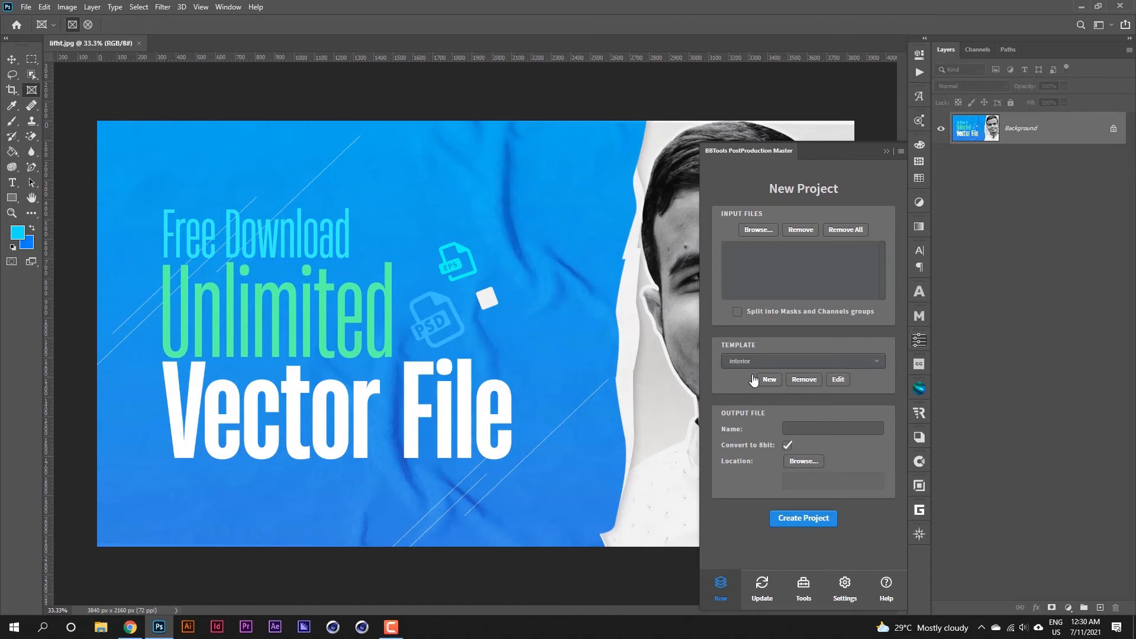
pyautogui.click(765, 597)
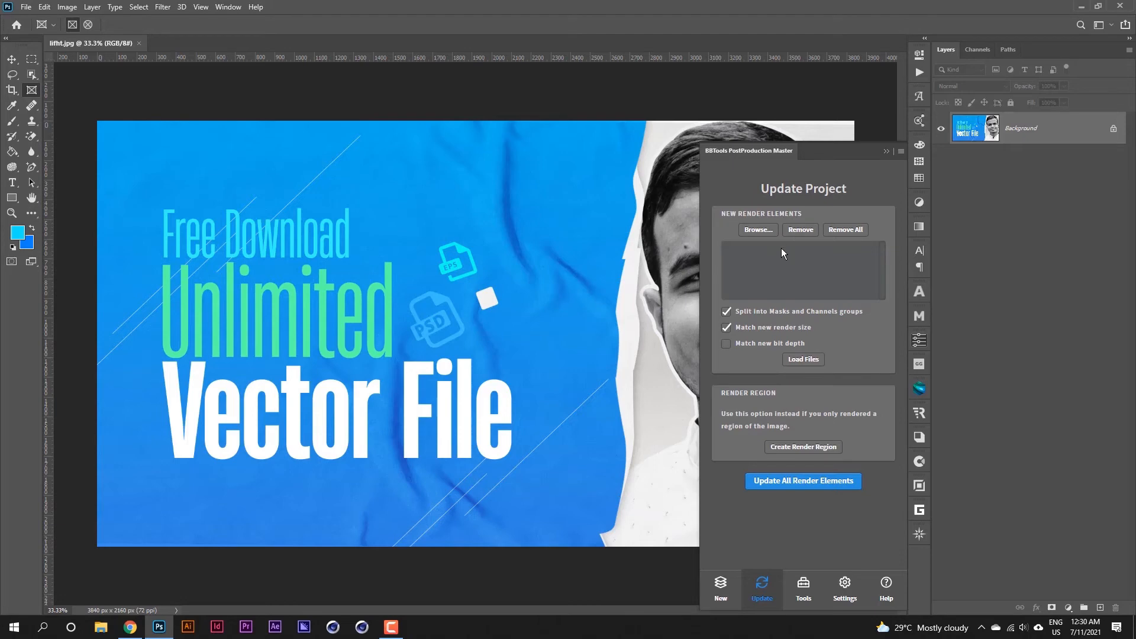
pyautogui.click(803, 596)
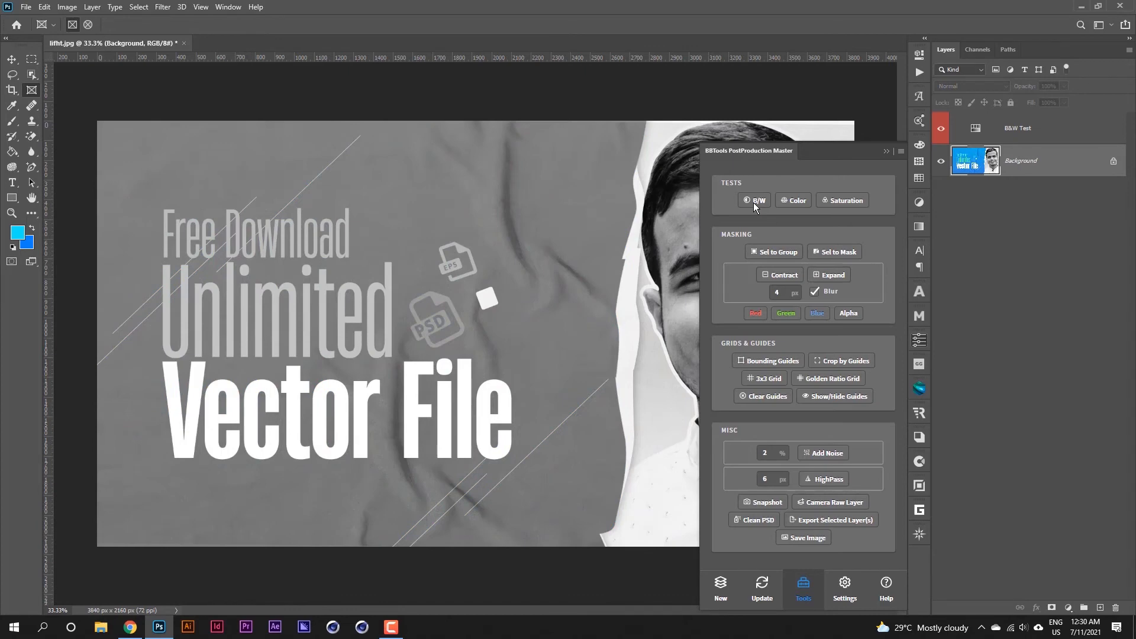
# Step: Turn off the B/W test and apply the Color test to the image
pyautogui.click(754, 203)
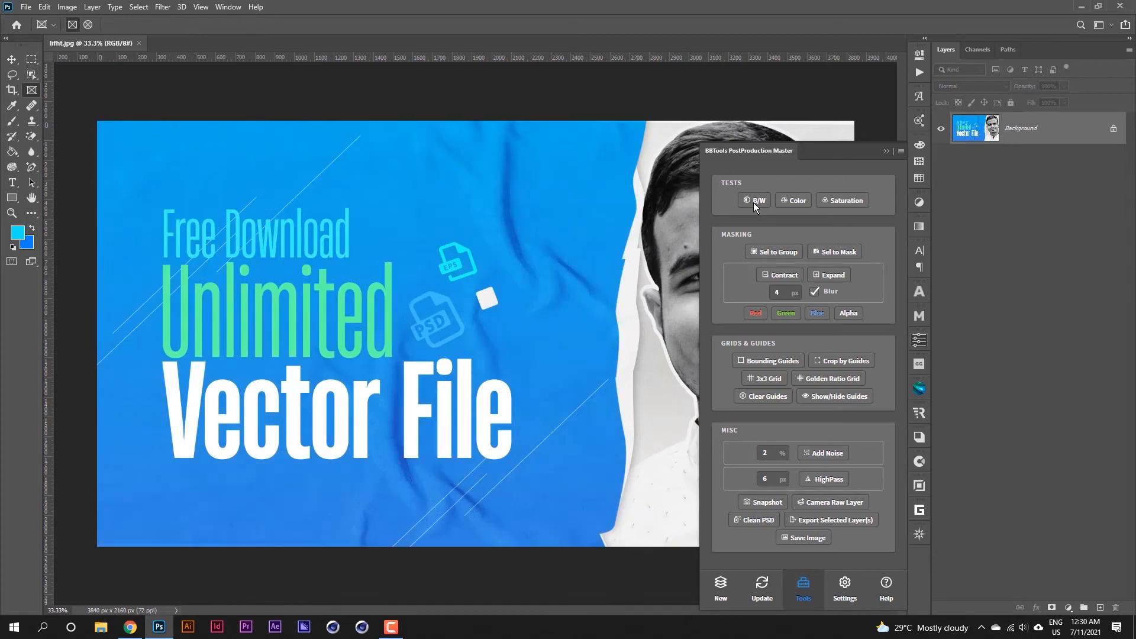
pyautogui.click(787, 201)
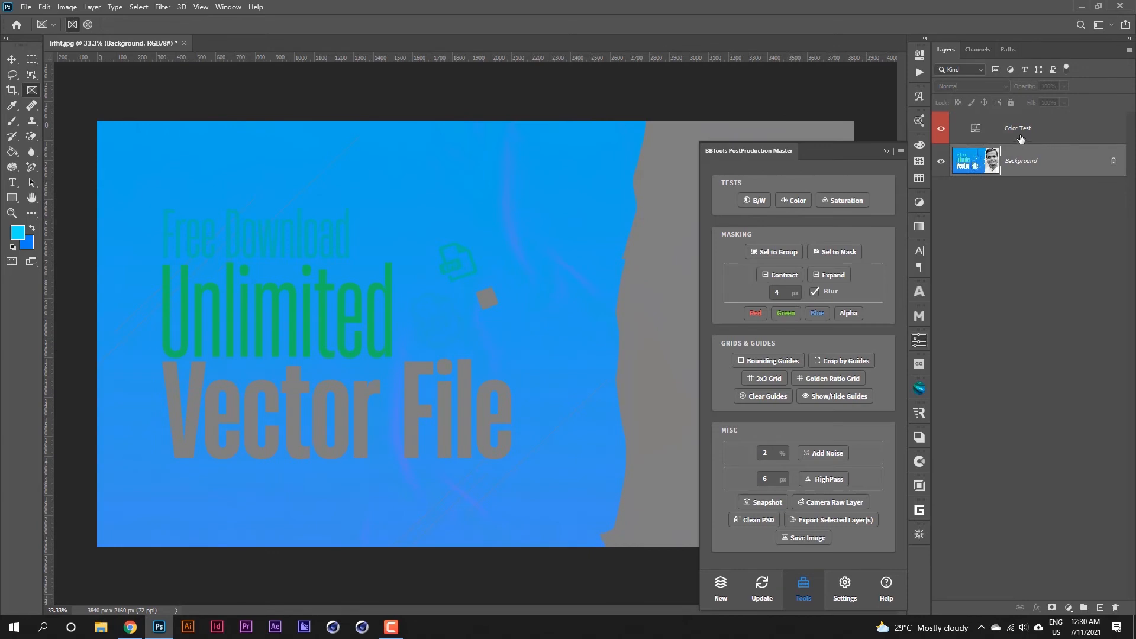
# Step: Set the Color Test layer's Curves preset to Increase Contrast (RGB) and close its properties
pyautogui.click(1021, 139)
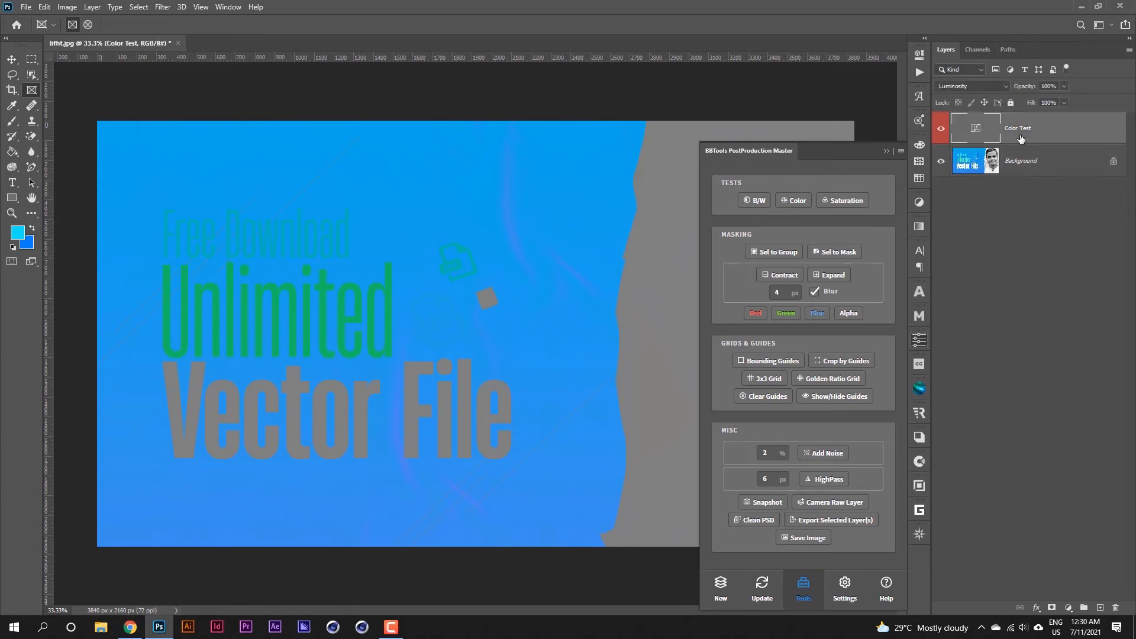
pyautogui.doubleClick(985, 133)
pyautogui.click(861, 88)
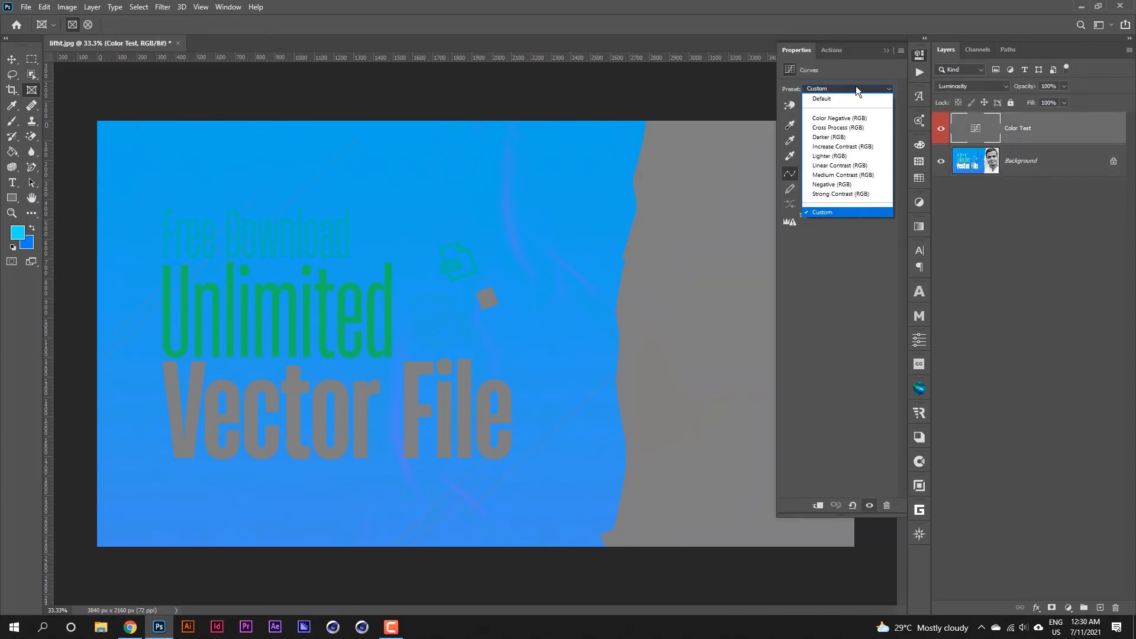
pyautogui.click(846, 155)
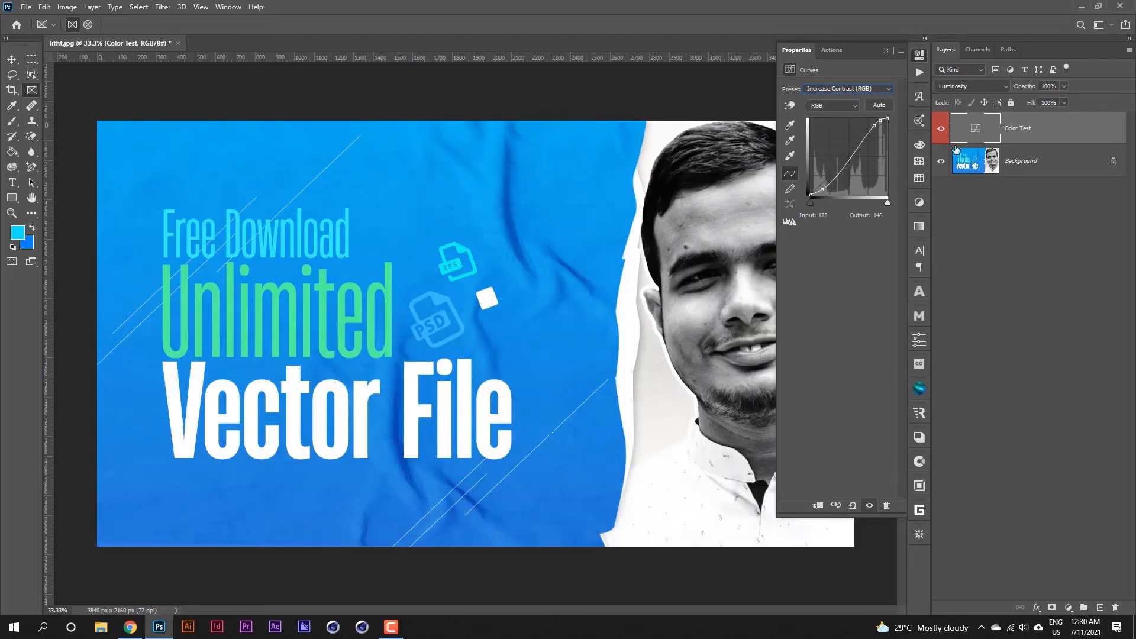
pyautogui.click(887, 51)
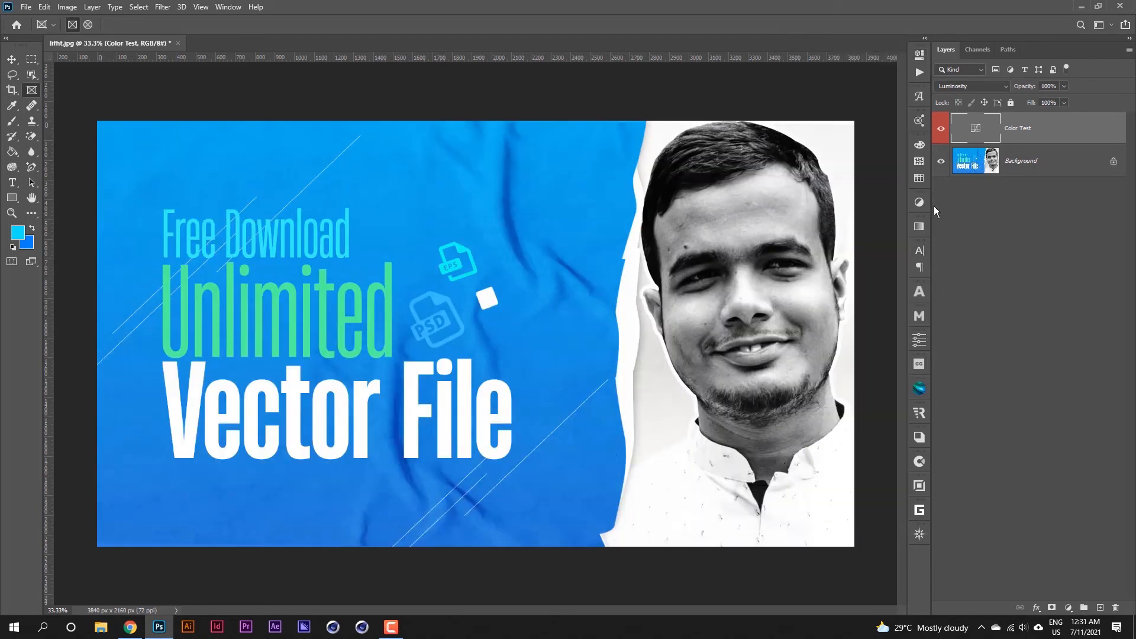
# Step: Reopen the BBTools PostProduction Master tools and delete the Color Test layer
pyautogui.click(923, 342)
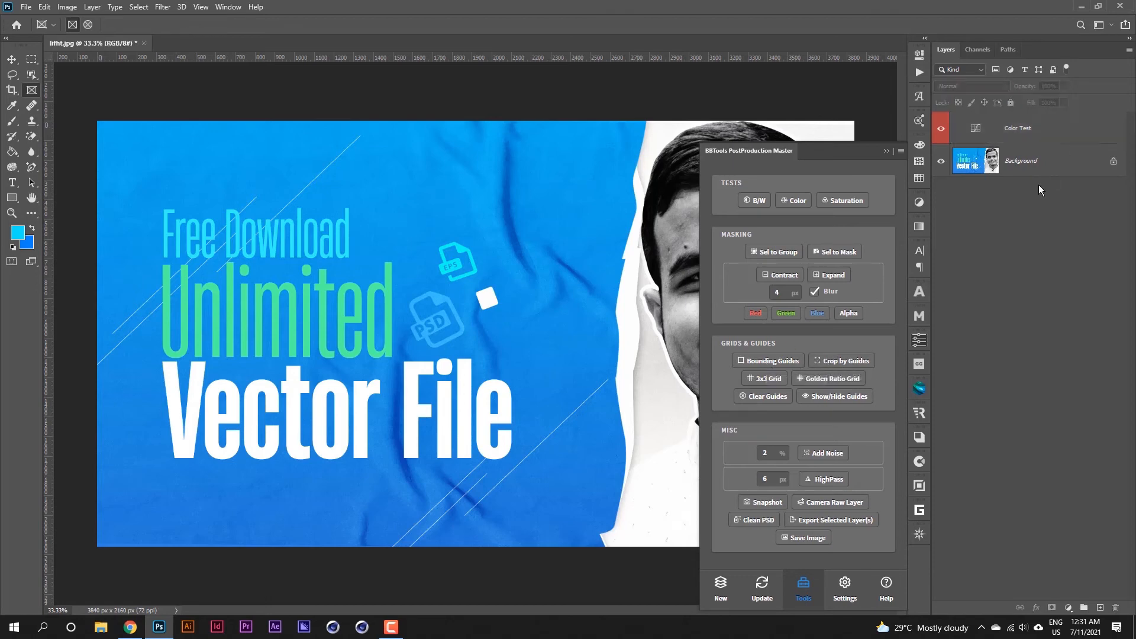
pyautogui.press('Delete')
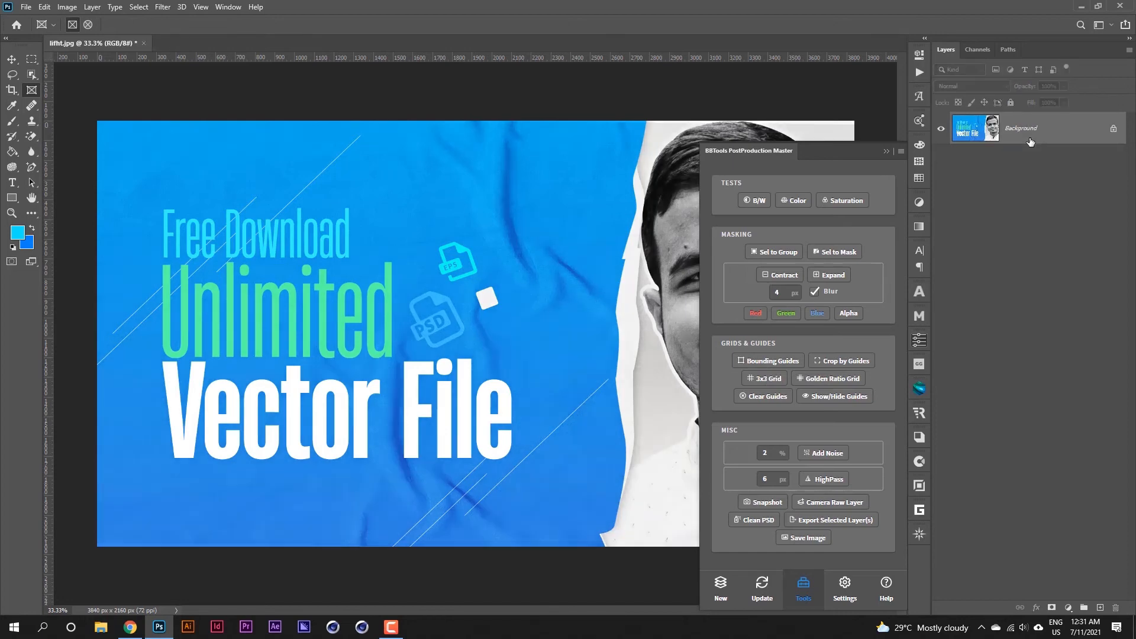
# Step: Add bounding guides around the image and move the left guide inward to about 1700 px with the Move tool
pyautogui.click(765, 362)
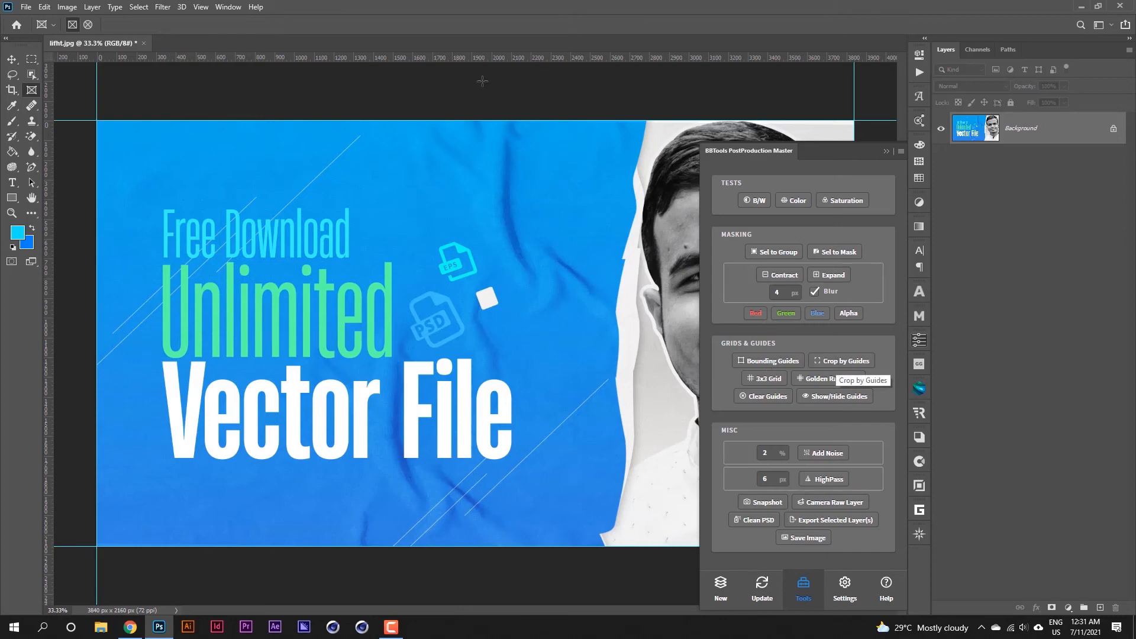
pyautogui.moveTo(97, 94); pyautogui.dragTo(267, 101)
pyautogui.hotkey('ctrl', 'z')
pyautogui.click(11, 59)
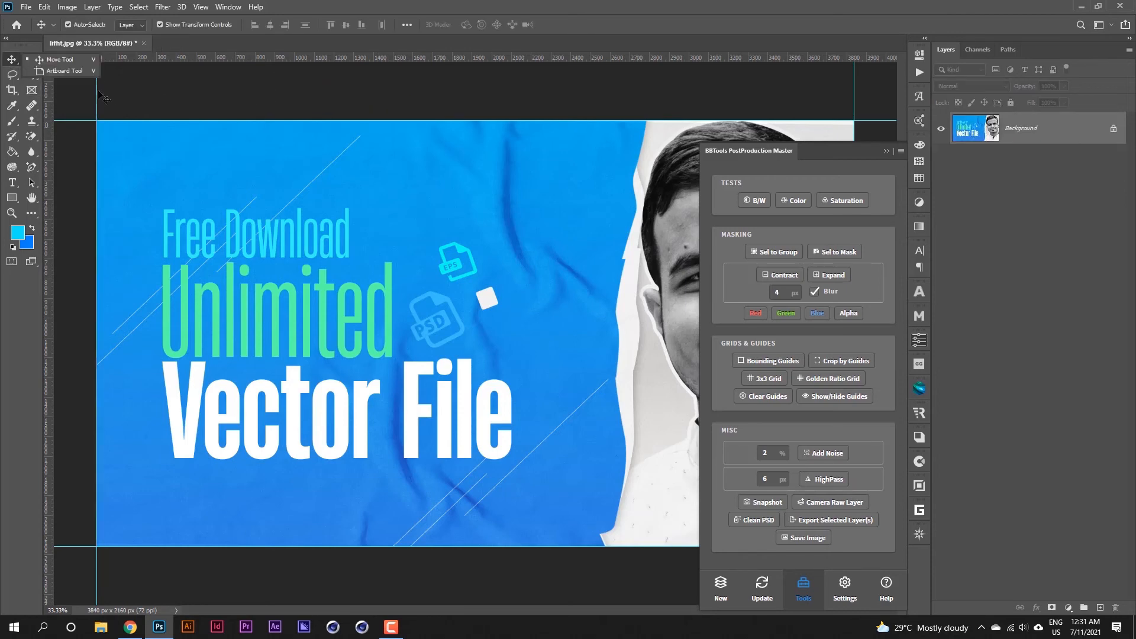
pyautogui.moveTo(97, 92); pyautogui.dragTo(432, 140)
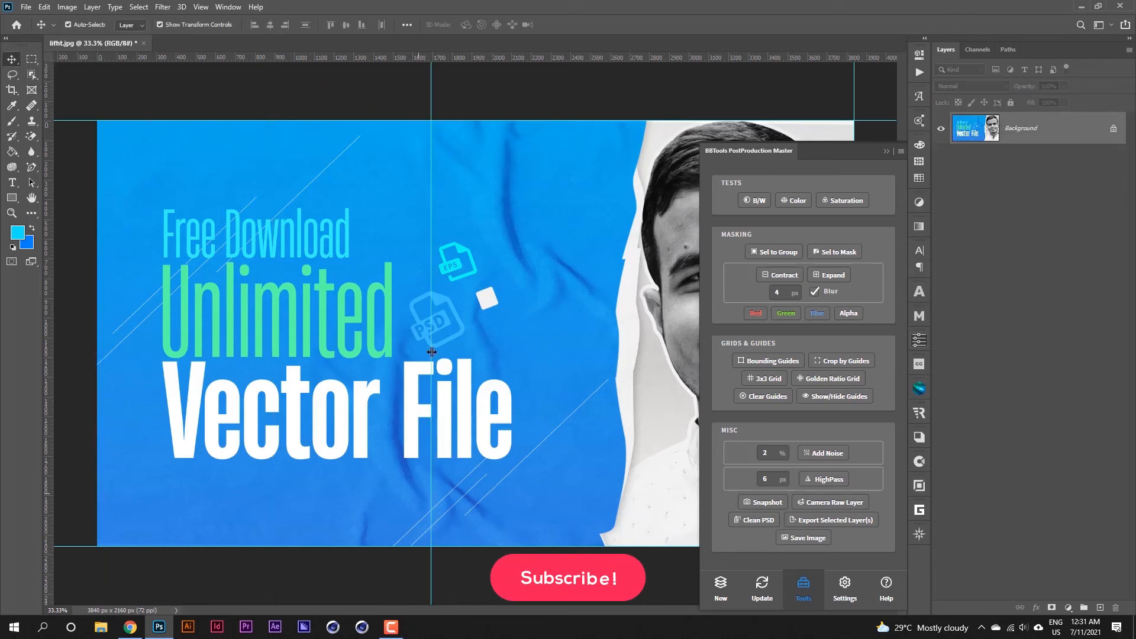
# Step: Try cropping the image by its guides, and undo the crop
pyautogui.click(830, 363)
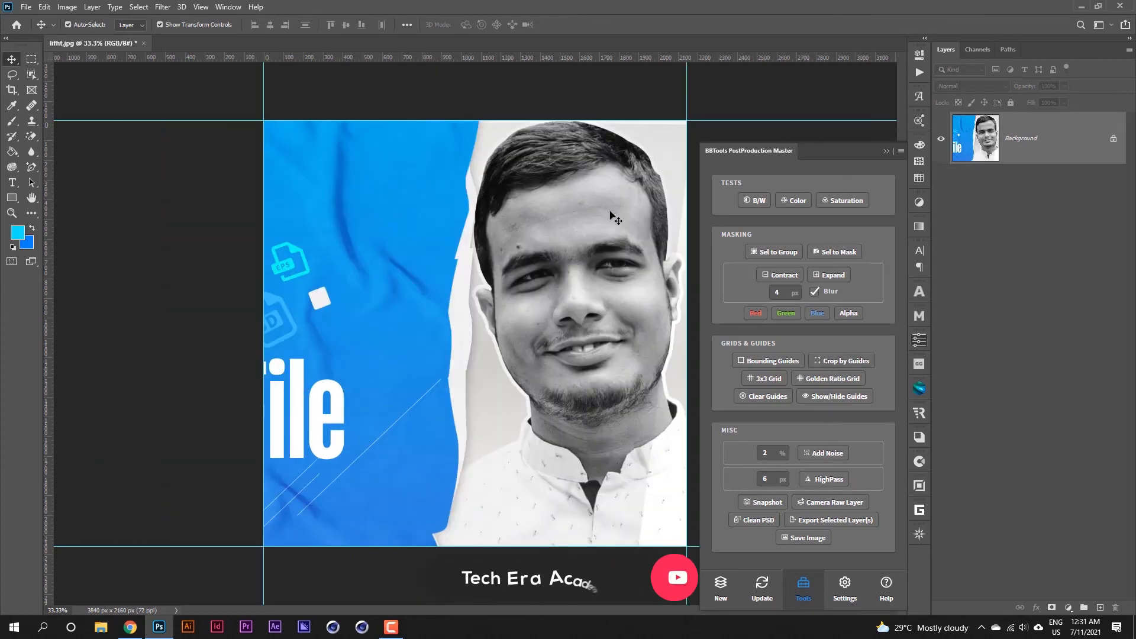
pyautogui.hotkey('ctrl', 'z')
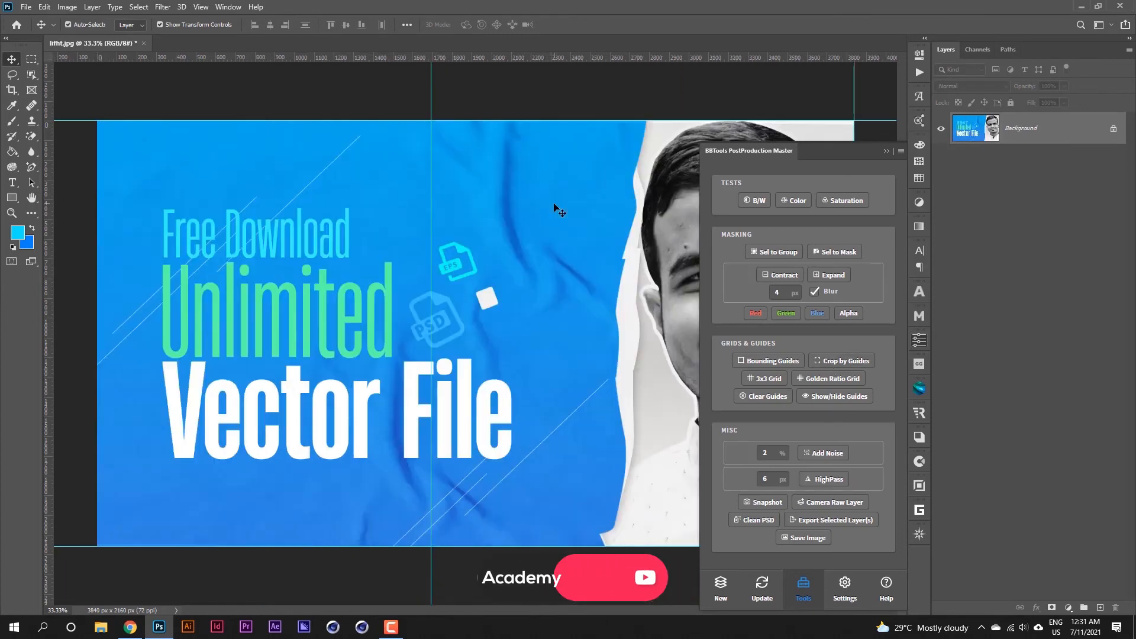
# Step: Apply a 3x3 guide grid to the image and replace it with a golden ratio grid
pyautogui.click(763, 384)
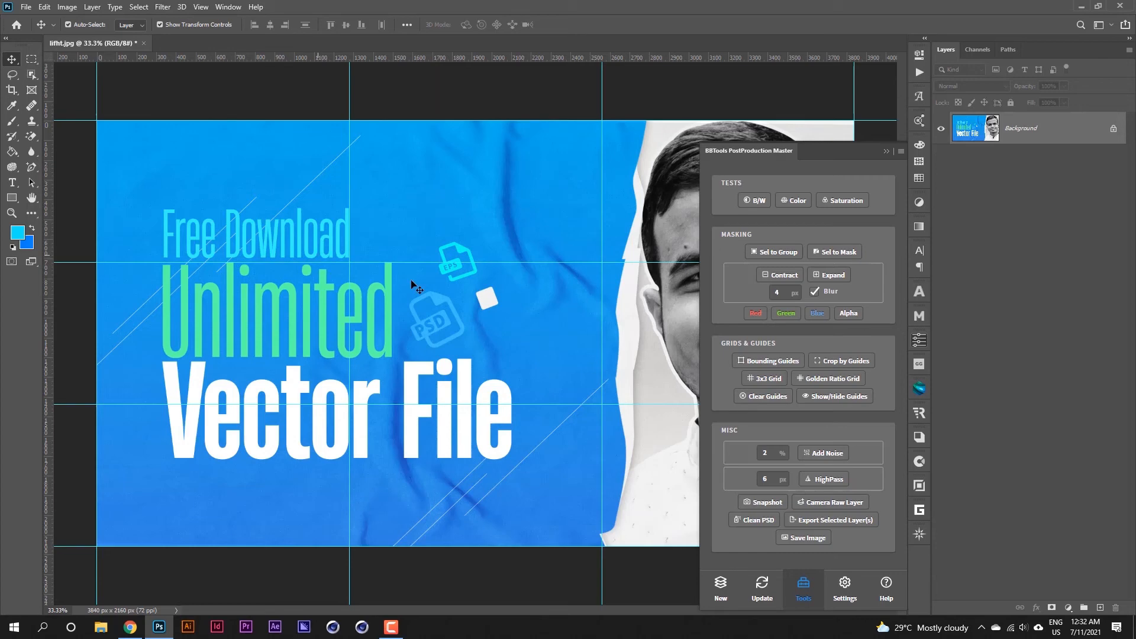
pyautogui.click(822, 383)
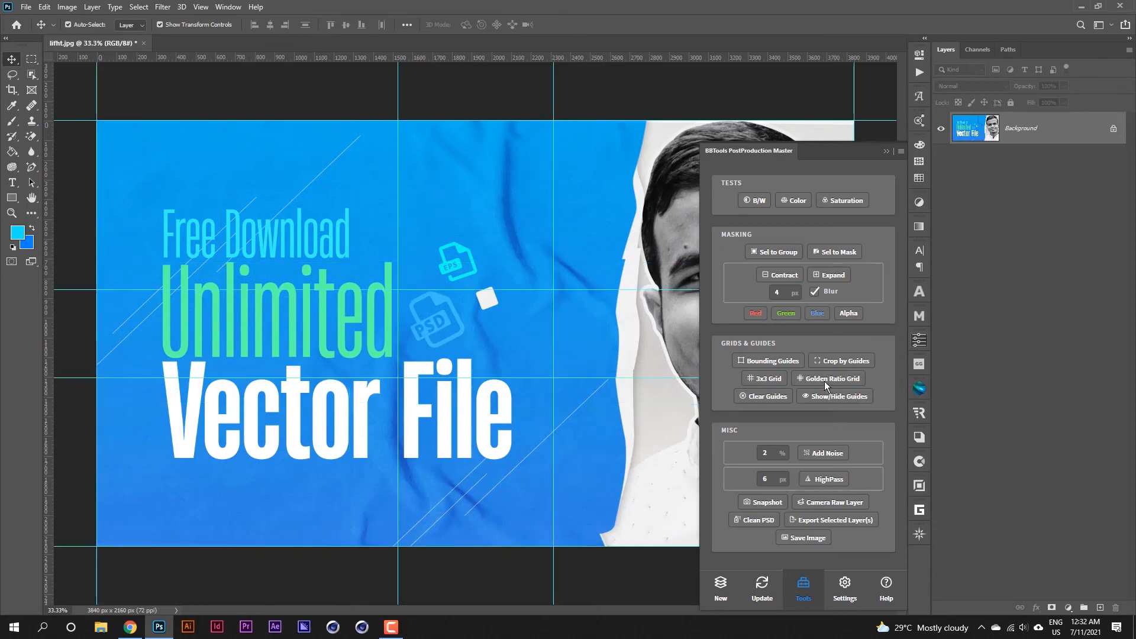
# Step: Clear all guides and undo the clearing, and toggle the guides' visibility off and on
pyautogui.click(773, 397)
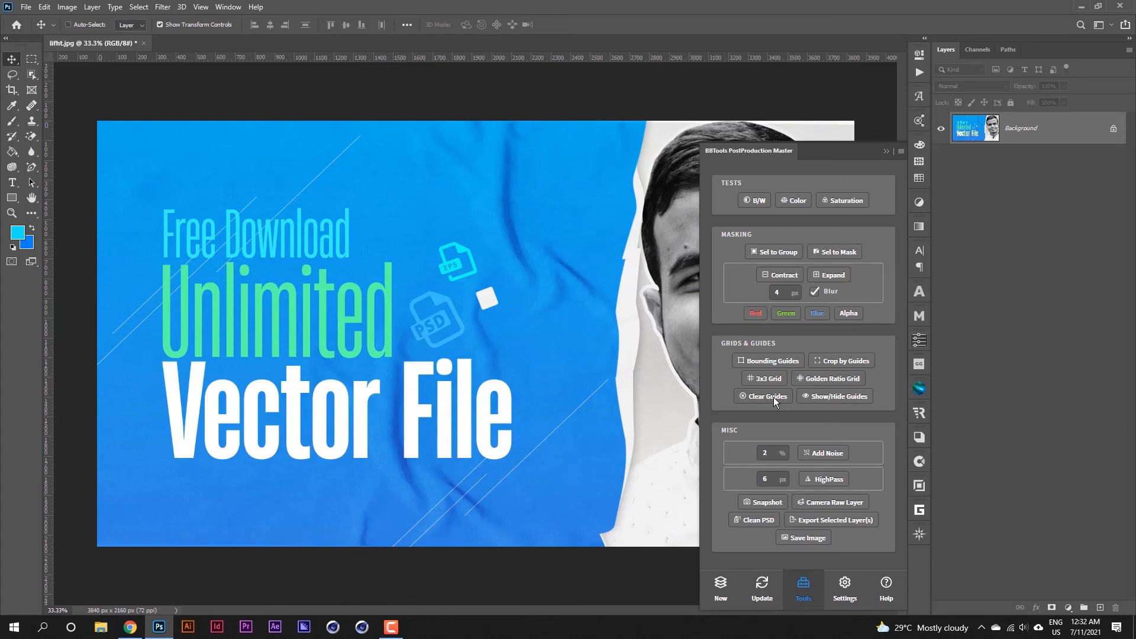
pyautogui.hotkey('ctrl', 'z')
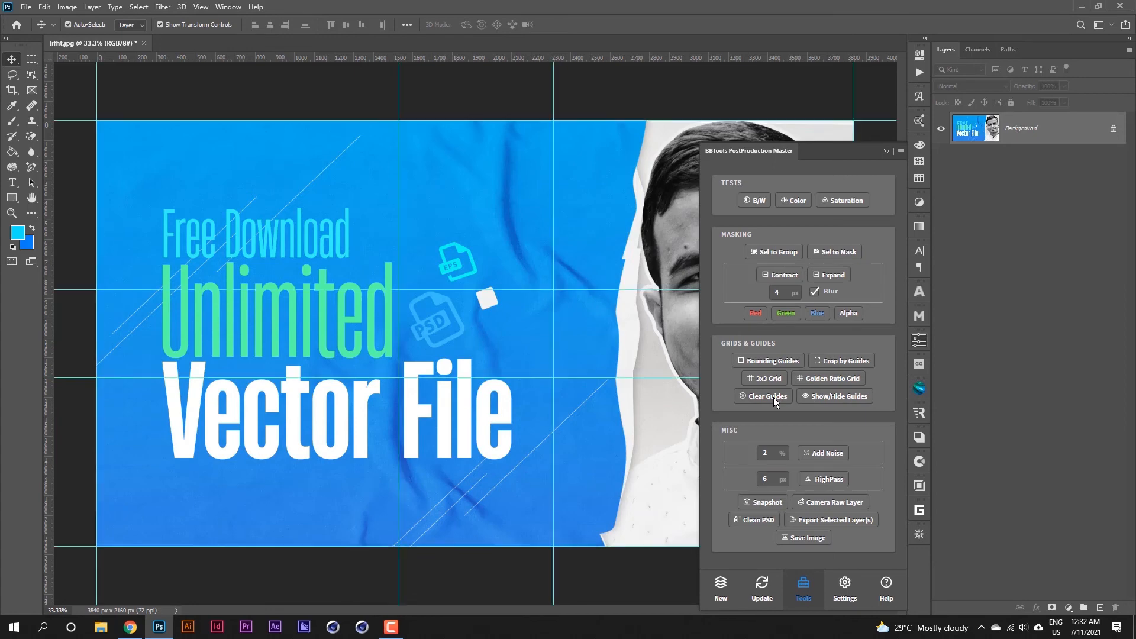
pyautogui.click(830, 400)
pyautogui.click(830, 400)
# Step: Set the noise amount to 50% and add a noise layer over the image
pyautogui.moveTo(773, 452); pyautogui.dragTo(700, 450)
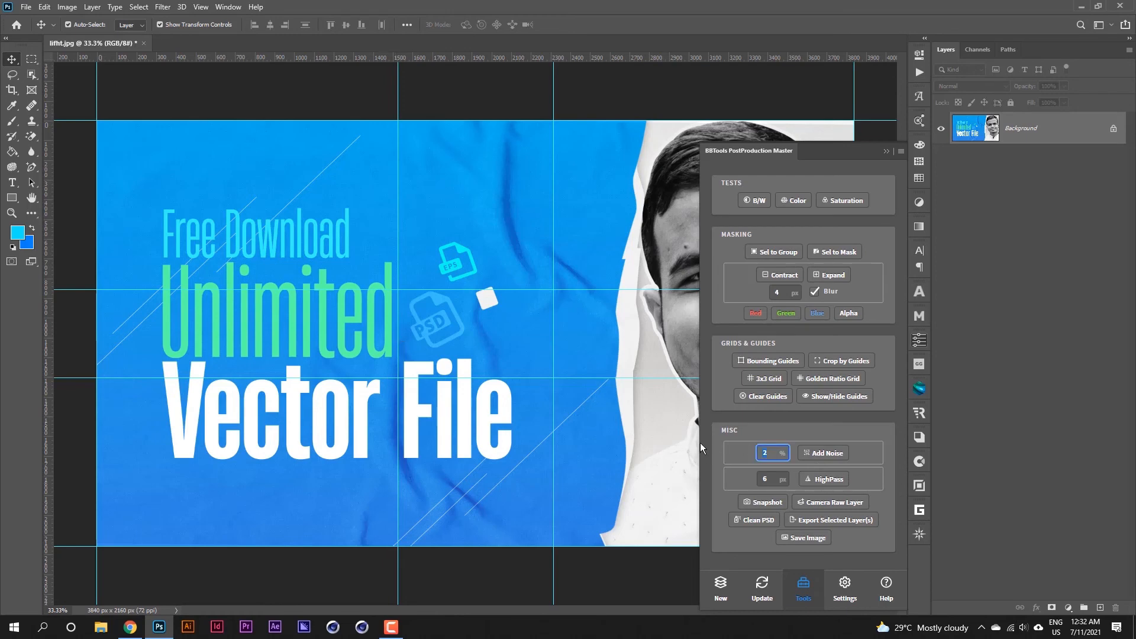
pyautogui.write('50')
pyautogui.click(820, 454)
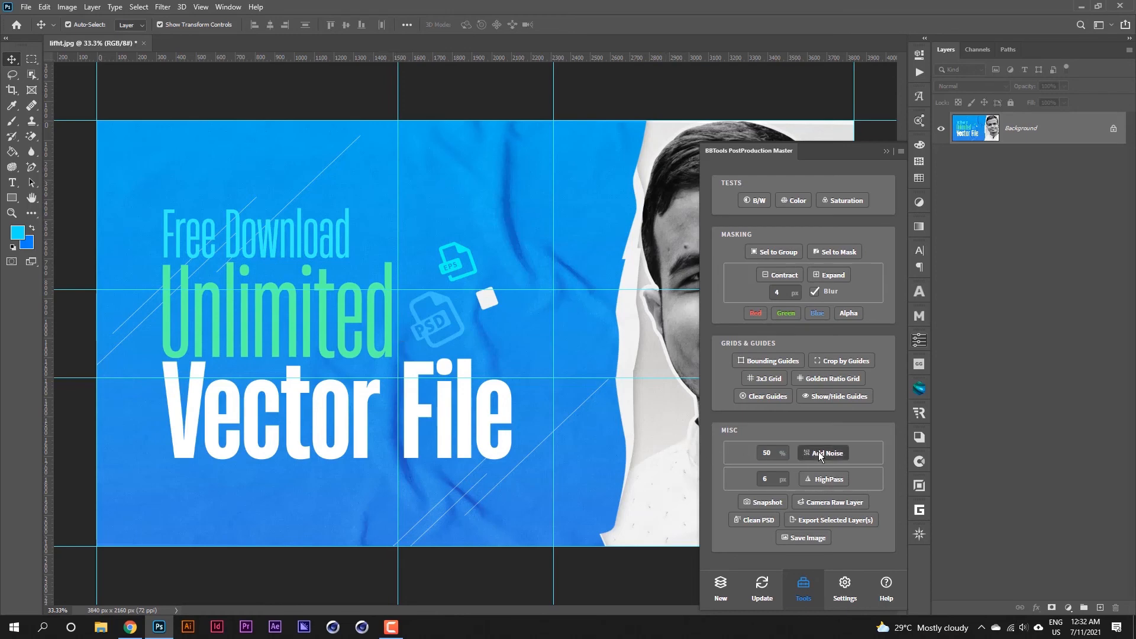
# Step: Set the noise amount to 100% and add a second noise layer
pyautogui.moveTo(777, 459); pyautogui.dragTo(704, 449)
pyautogui.write('100')
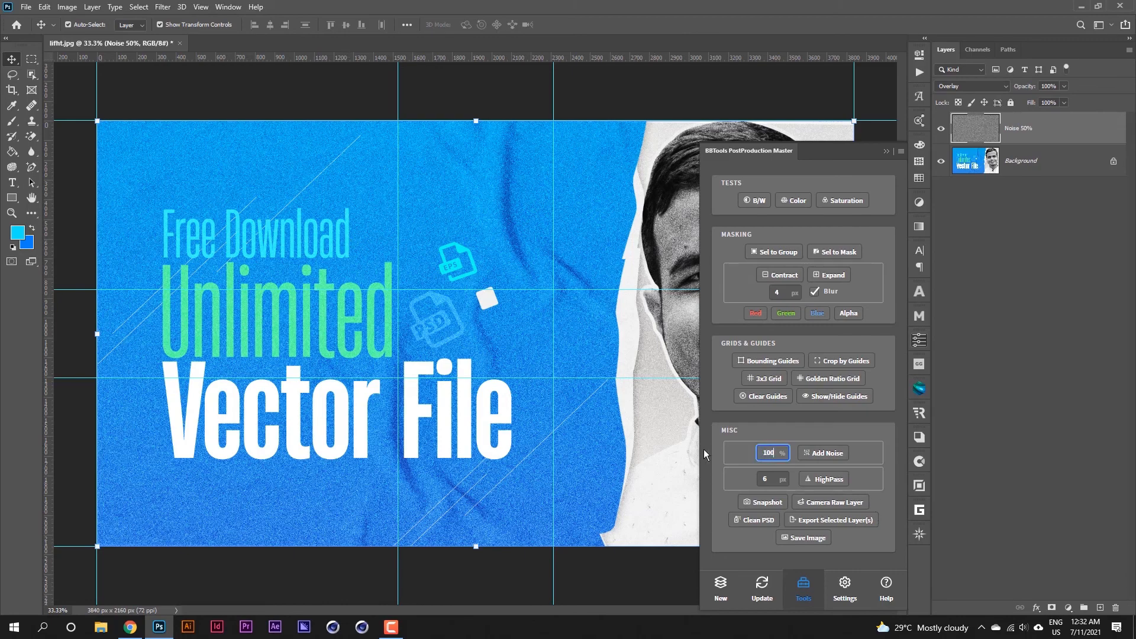
pyautogui.click(812, 452)
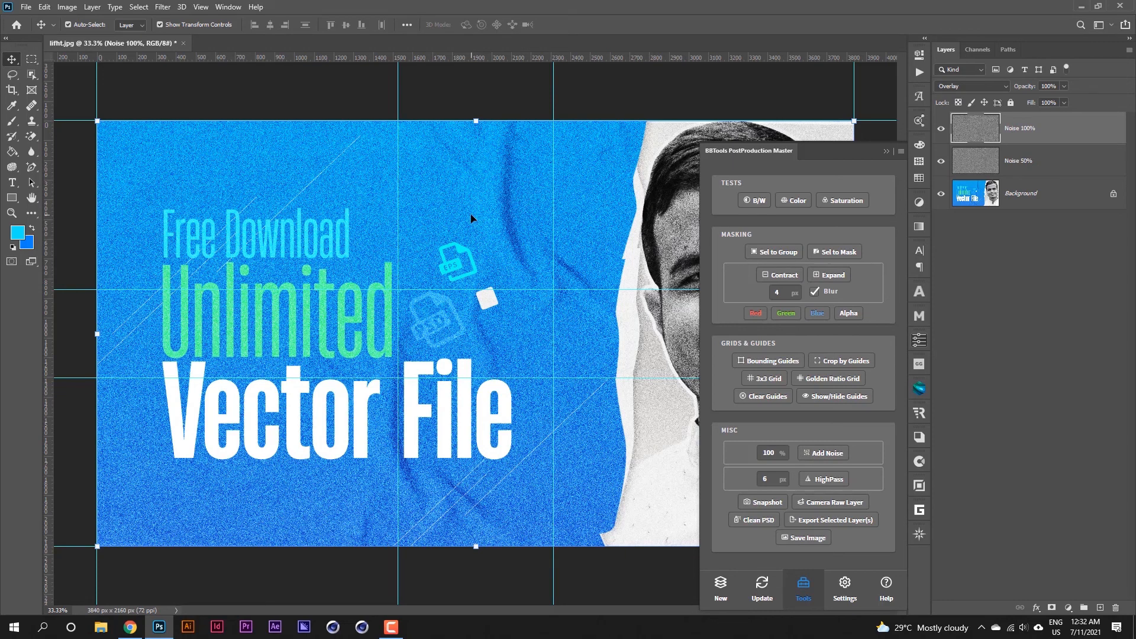
# Step: Create a snapshot layer and a Camera Raw layer from the noisy image
pyautogui.click(768, 502)
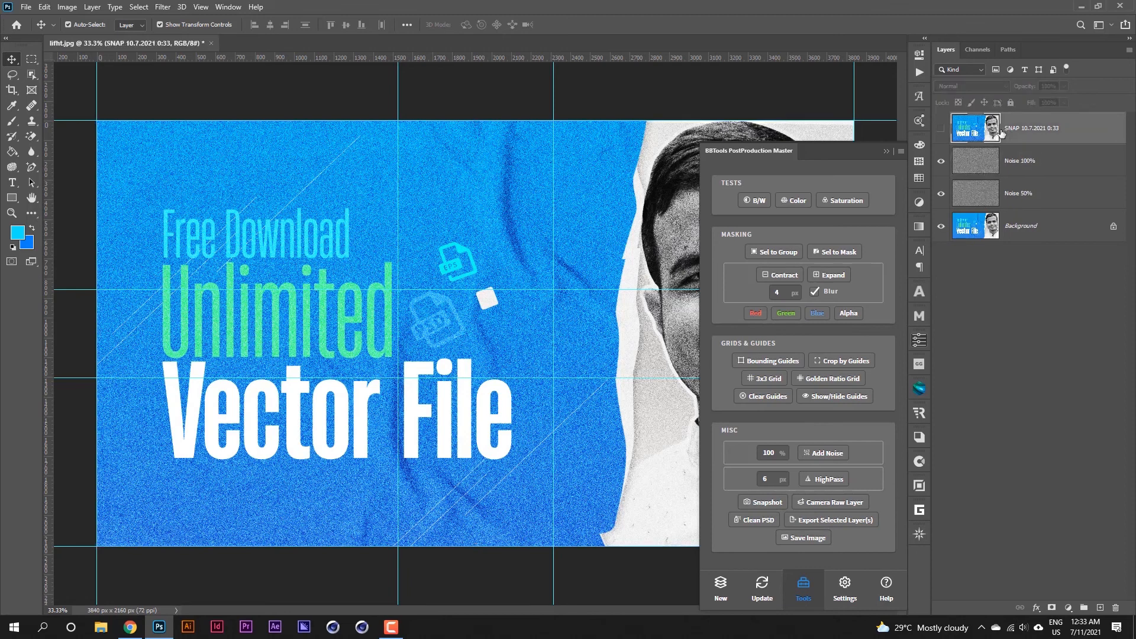
pyautogui.click(837, 506)
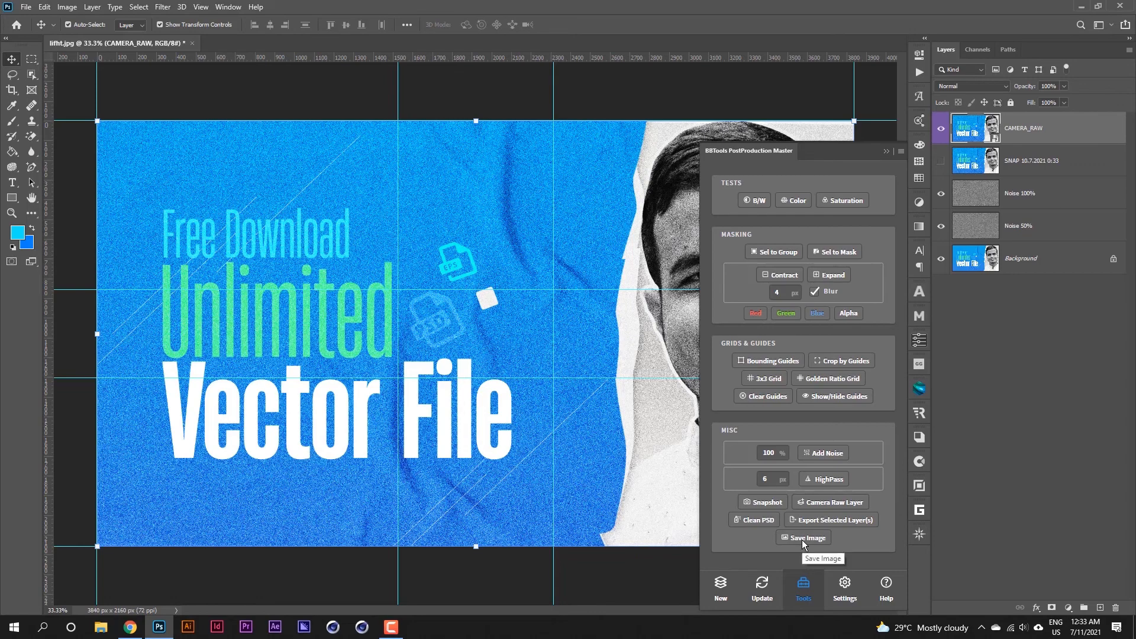
pyautogui.click(27, 7)
pyautogui.click(28, 8)
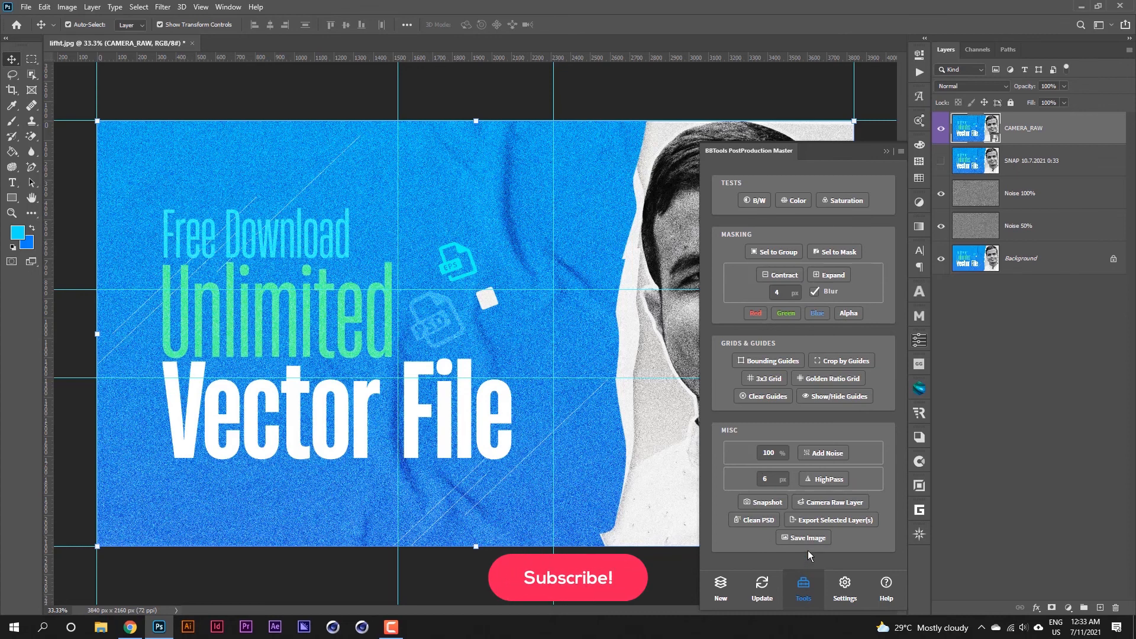